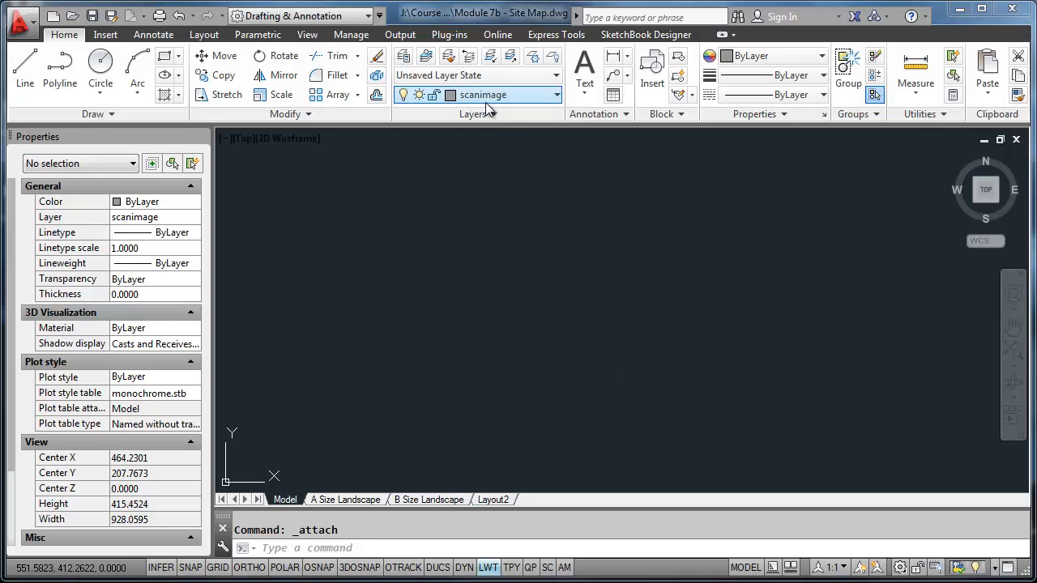
Choose the image file sitemap200dpi.tif from the Module 7 files folder to attach as a reference.
click(106, 35)
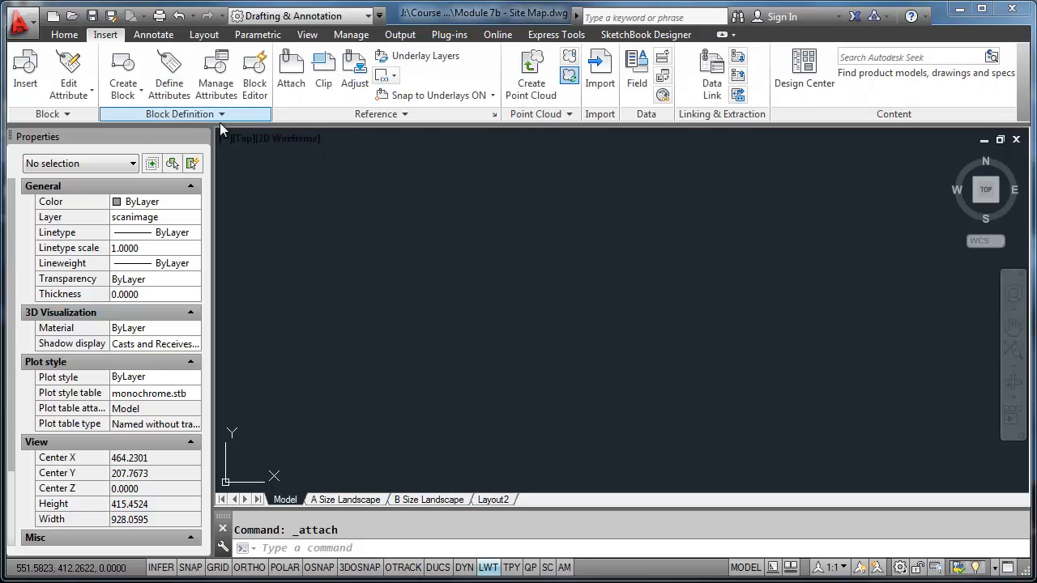
click(303, 81)
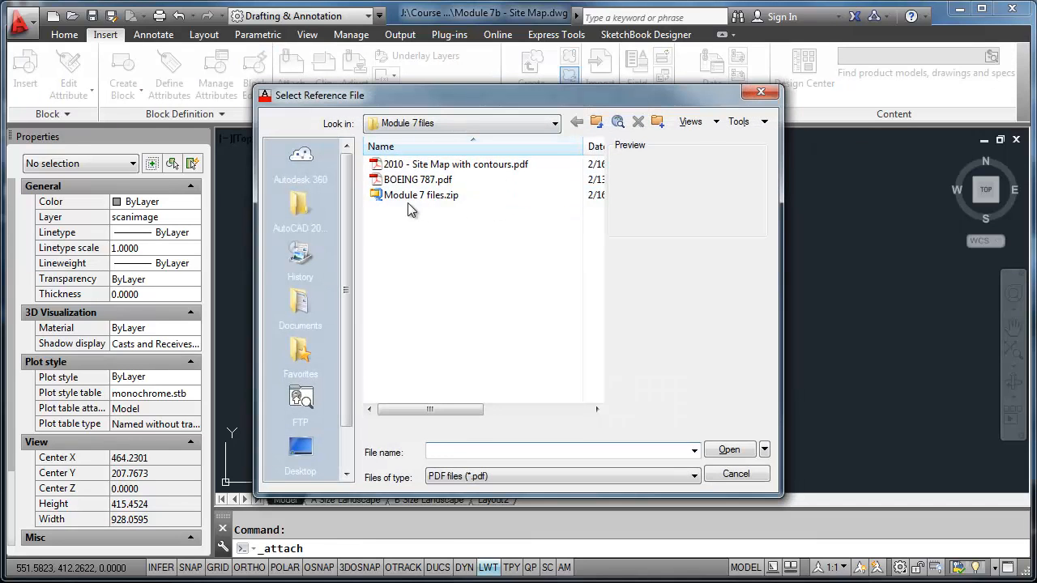
click(480, 483)
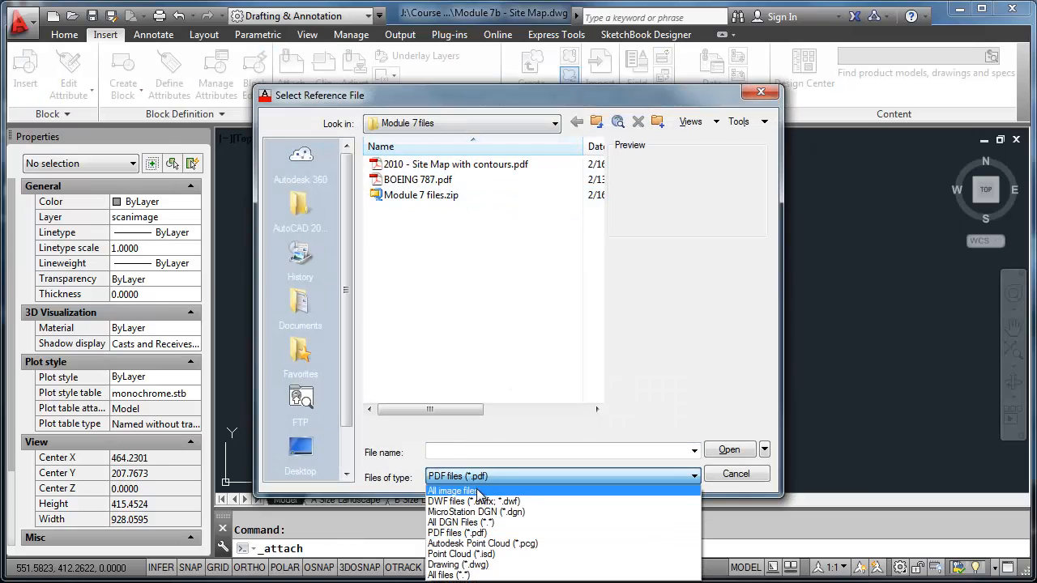
click(476, 487)
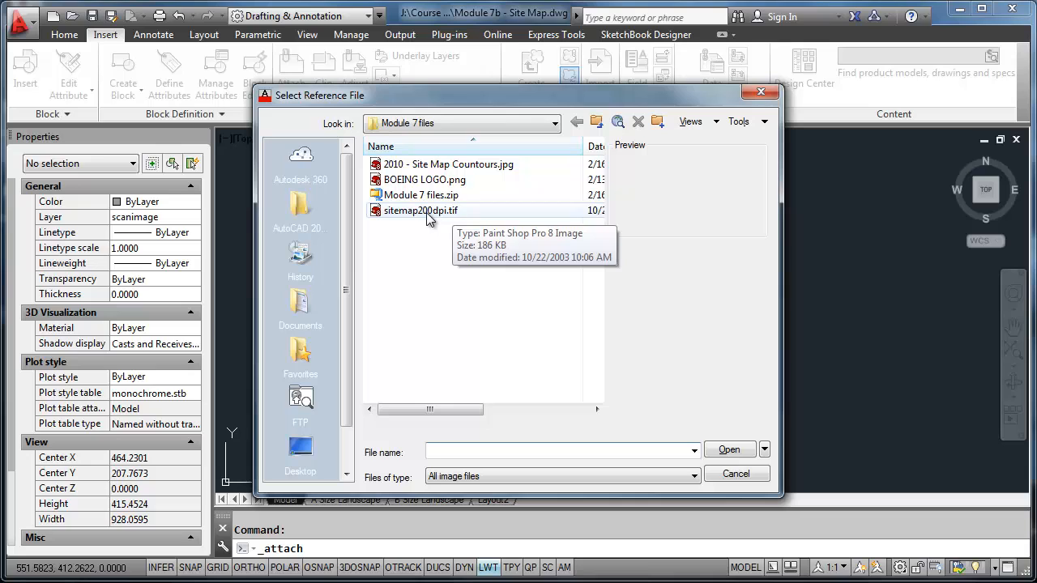
click(426, 212)
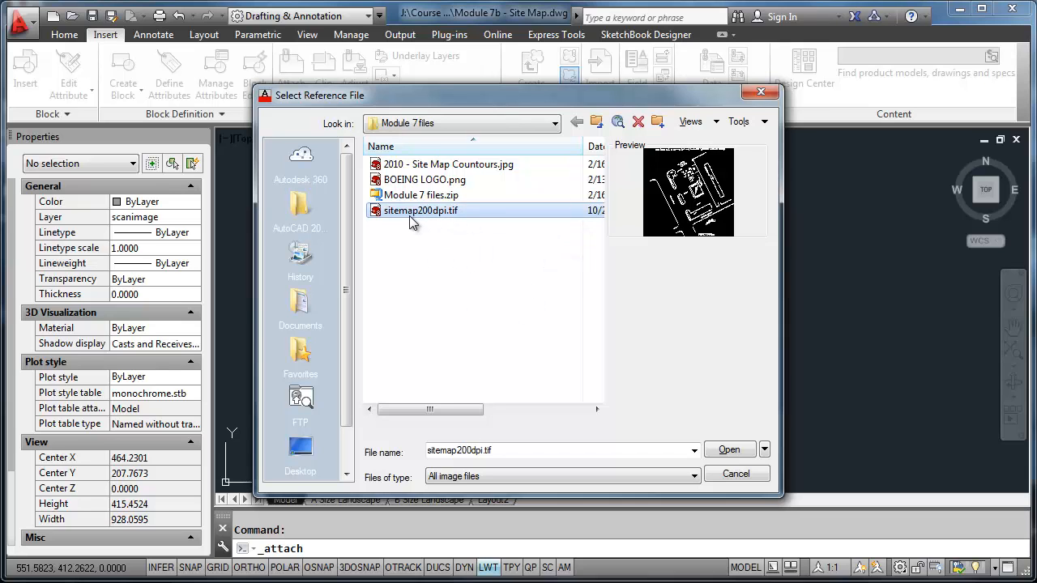
click(721, 454)
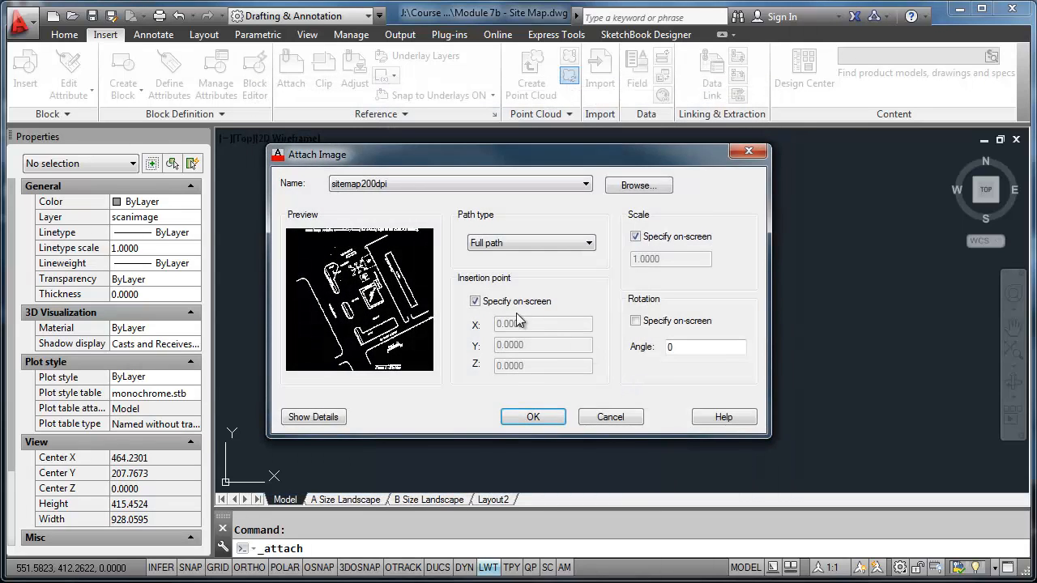
Attach the site map image with a fixed insertion point of 0,0,0, a scale of 1 and a rotation angle of 0.
click(475, 303)
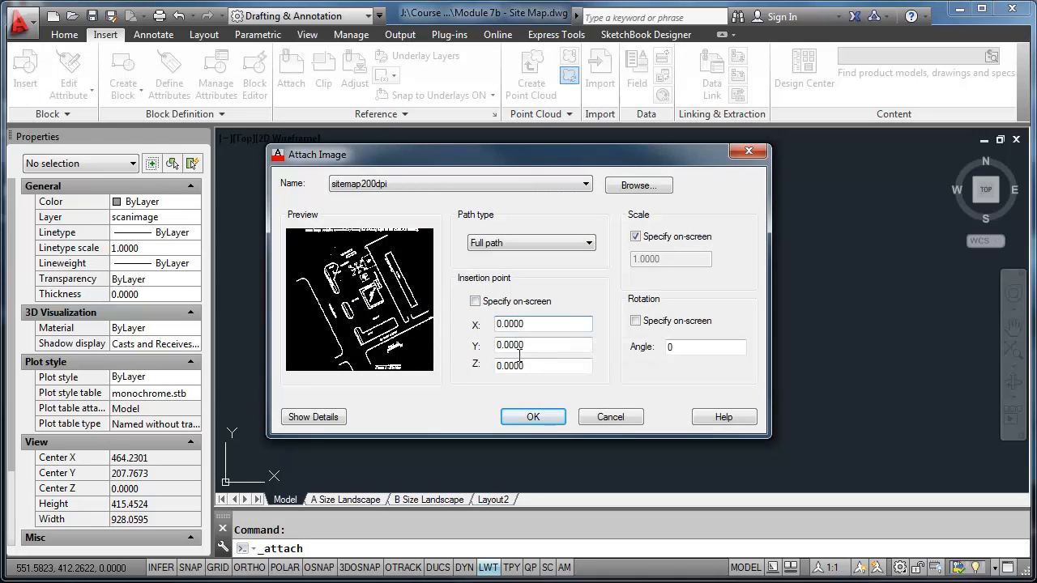
click(635, 237)
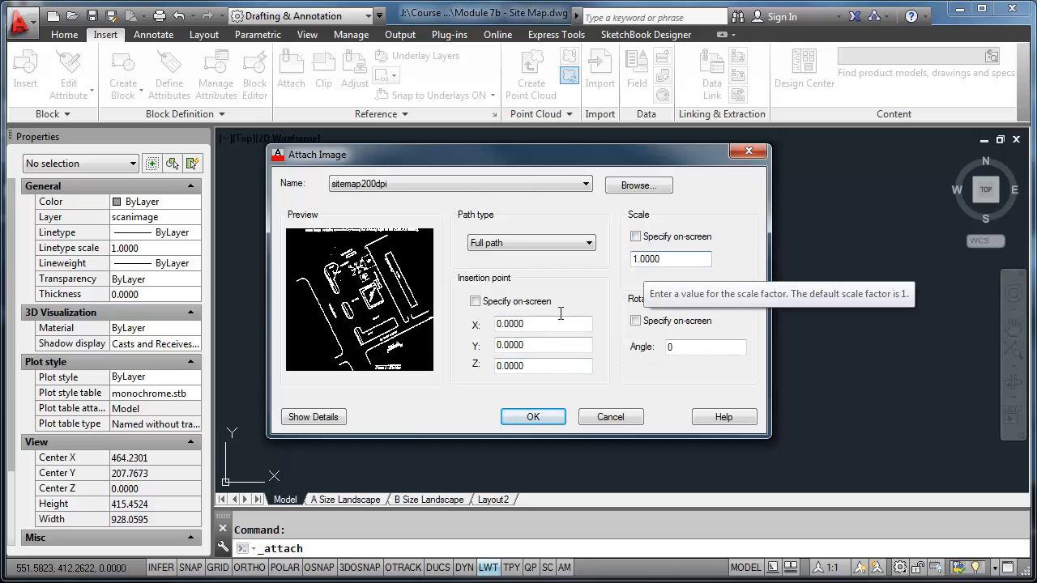
click(533, 417)
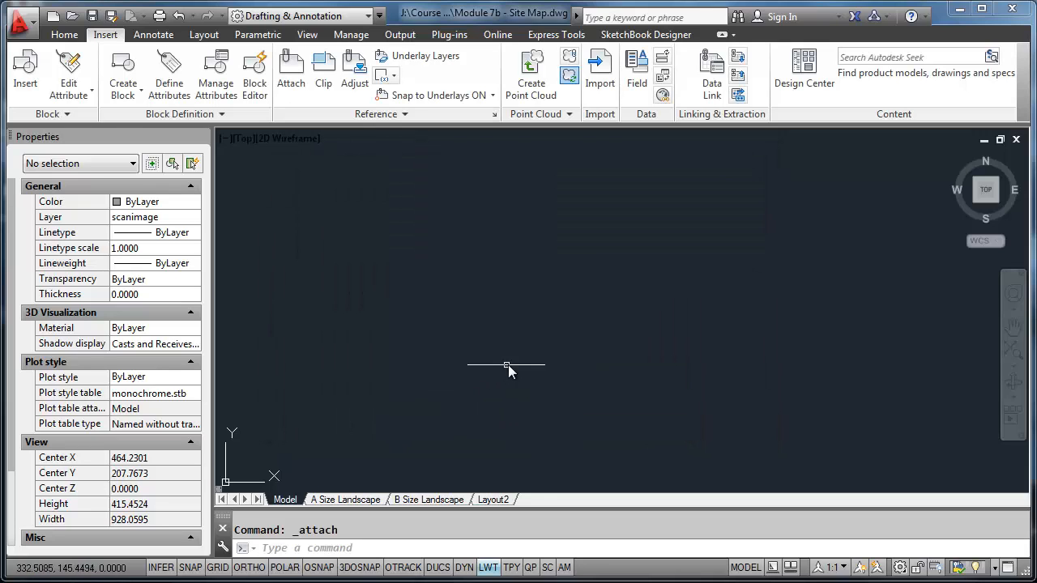
Examine the attached site map at its full extents and up close around Perkins Road, the grass islands and Seventh Avenue.
middle_click(539, 348)
middle_click(539, 349)
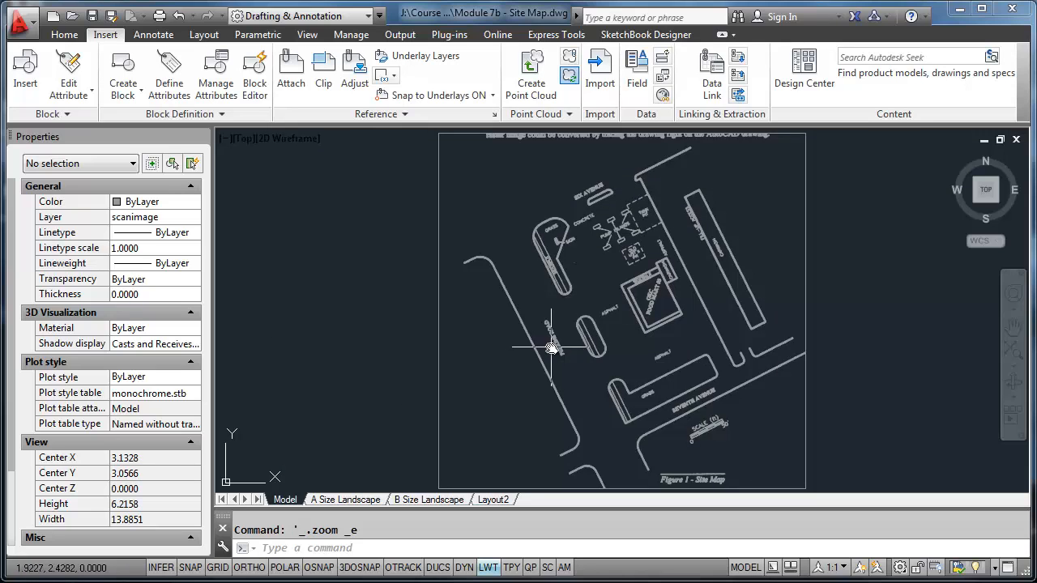
scroll(587, 348, up, 12)
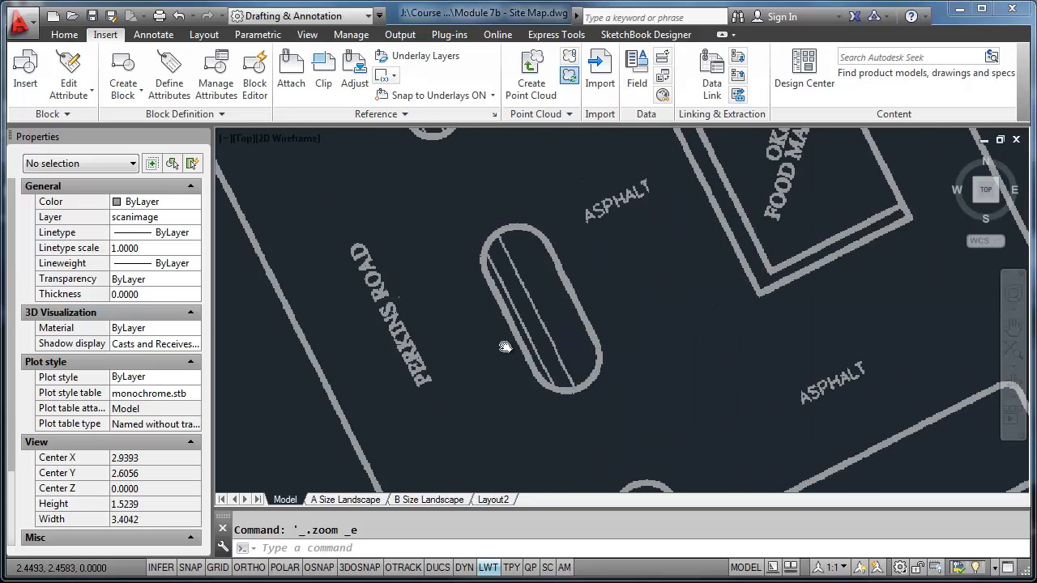
click(73, 36)
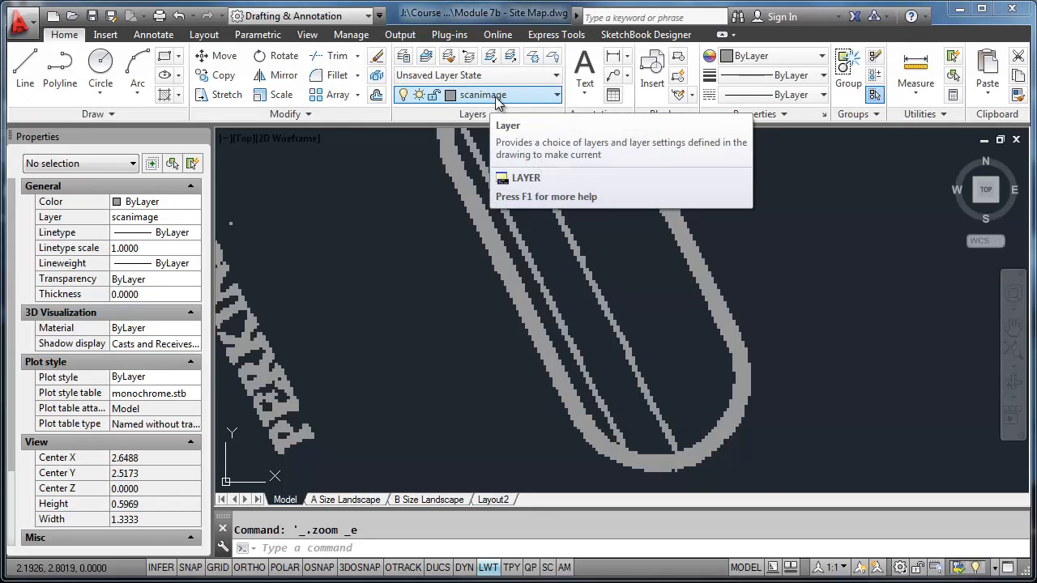
scroll(486, 232, down, 6)
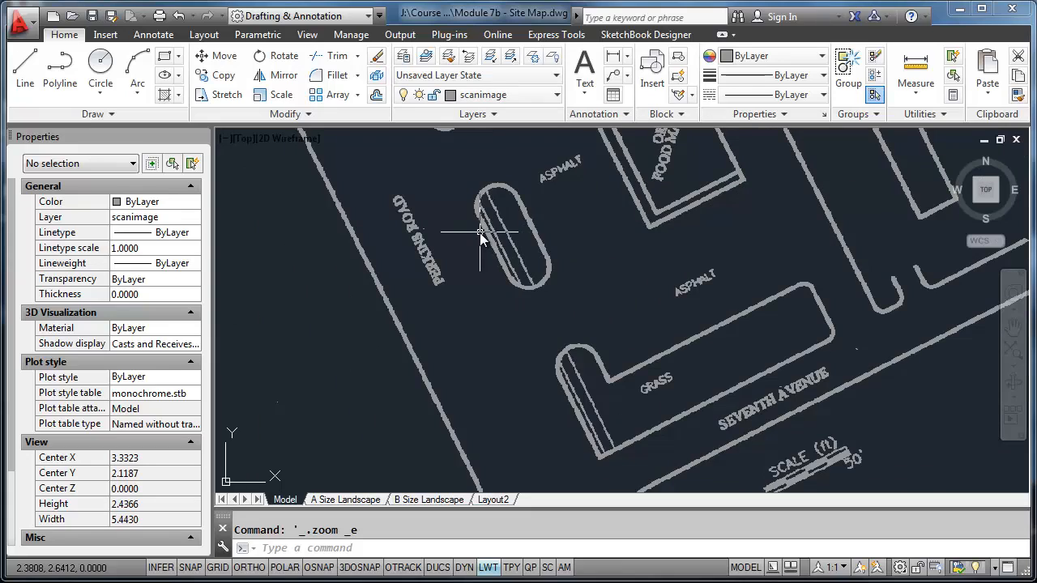
scroll(480, 232, down, 2)
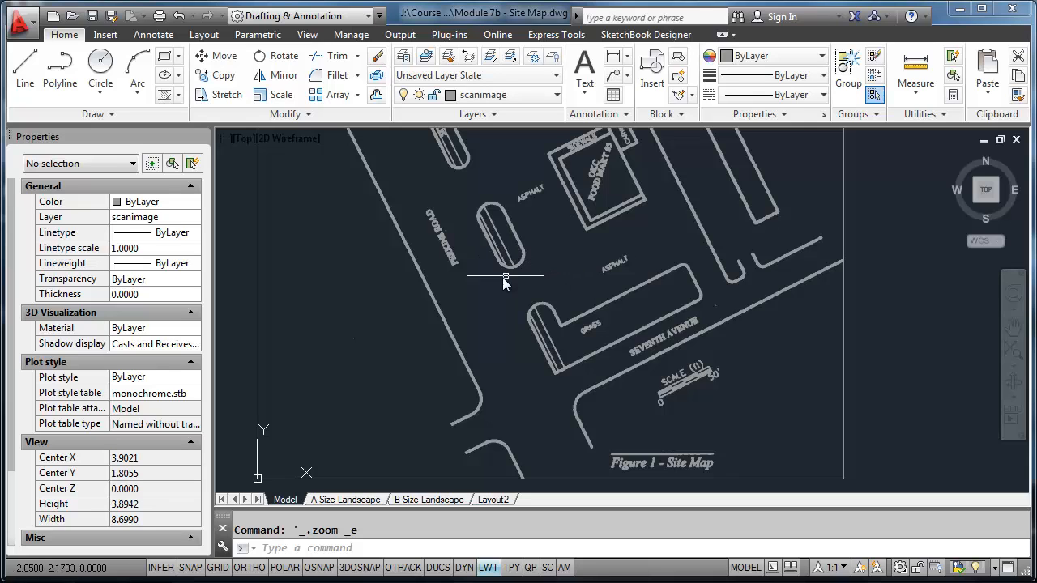
scroll(466, 298, up, 2)
scroll(466, 298, up, 2)
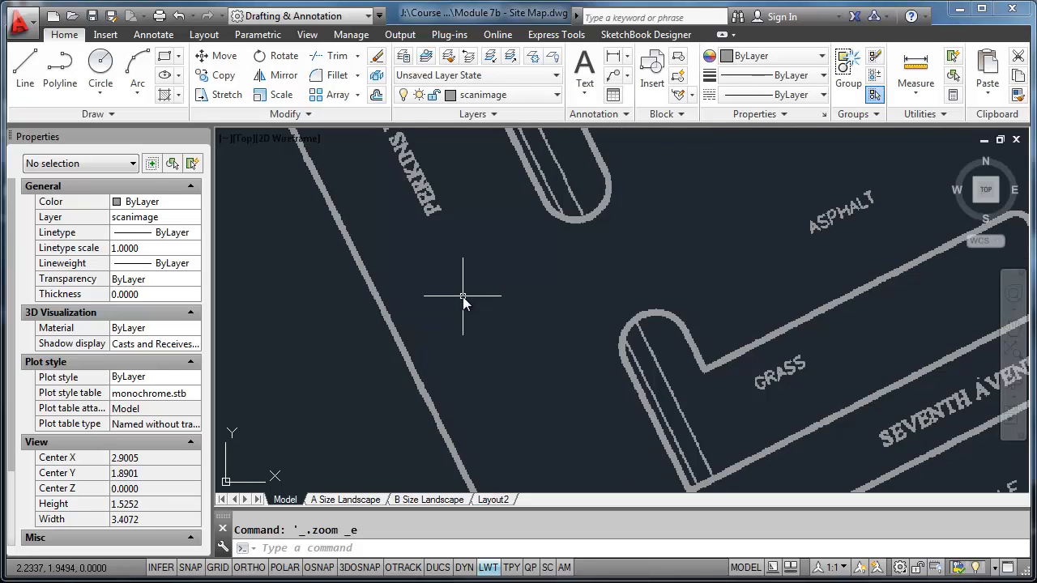
scroll(458, 296, down, 4)
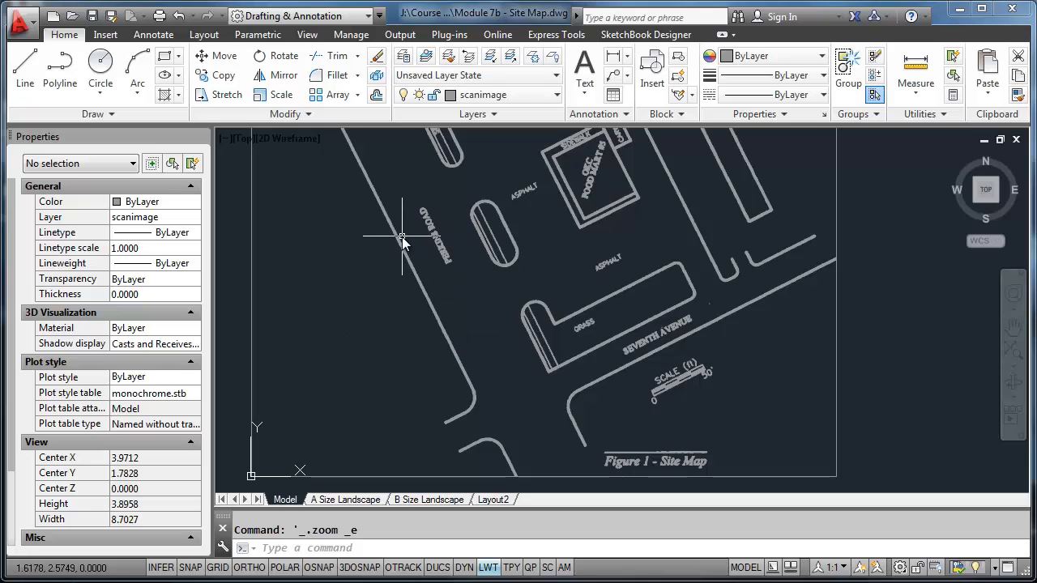
middle_drag(393, 272, 403, 242)
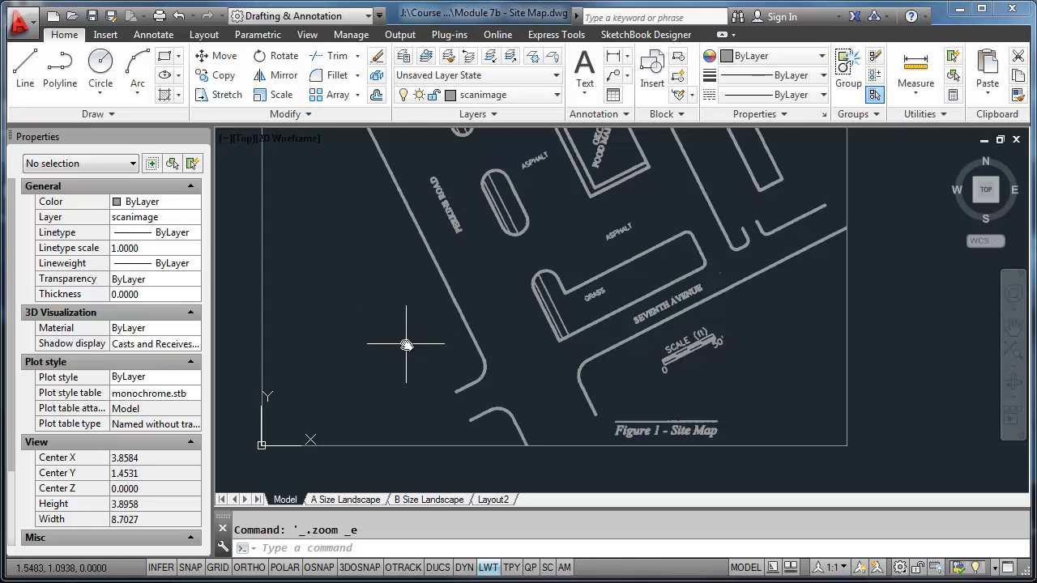
Start rotating the site map image by the Reference option, with the base point in the empty area west of Perkins Road.
click(349, 445)
right_click(349, 445)
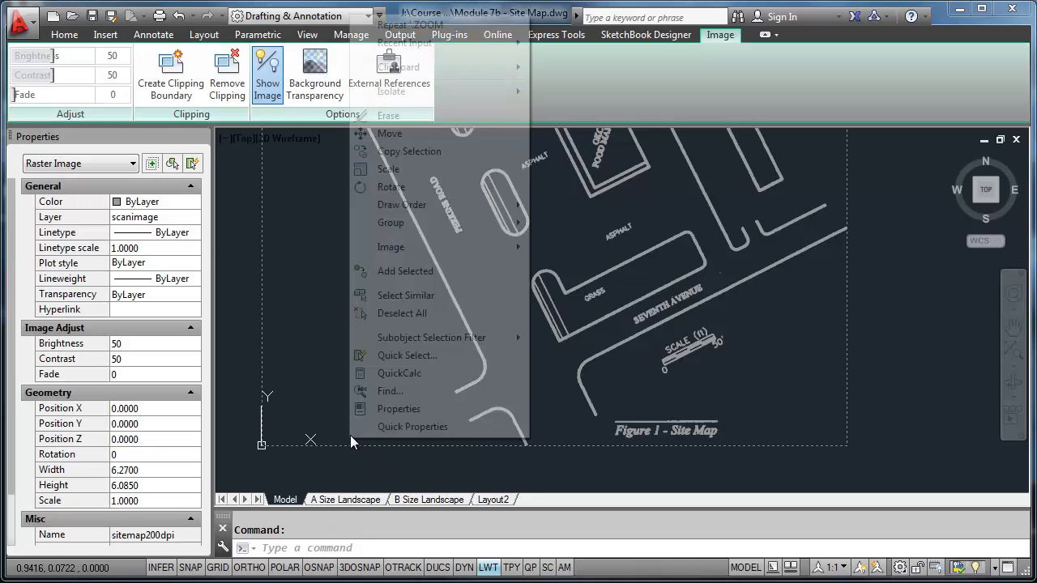
click(393, 187)
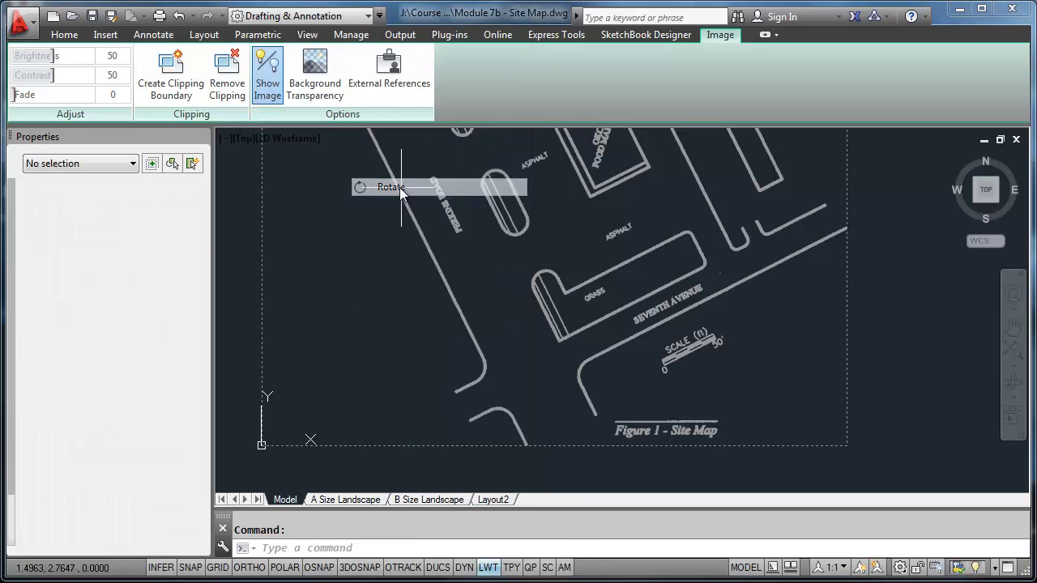
click(384, 343)
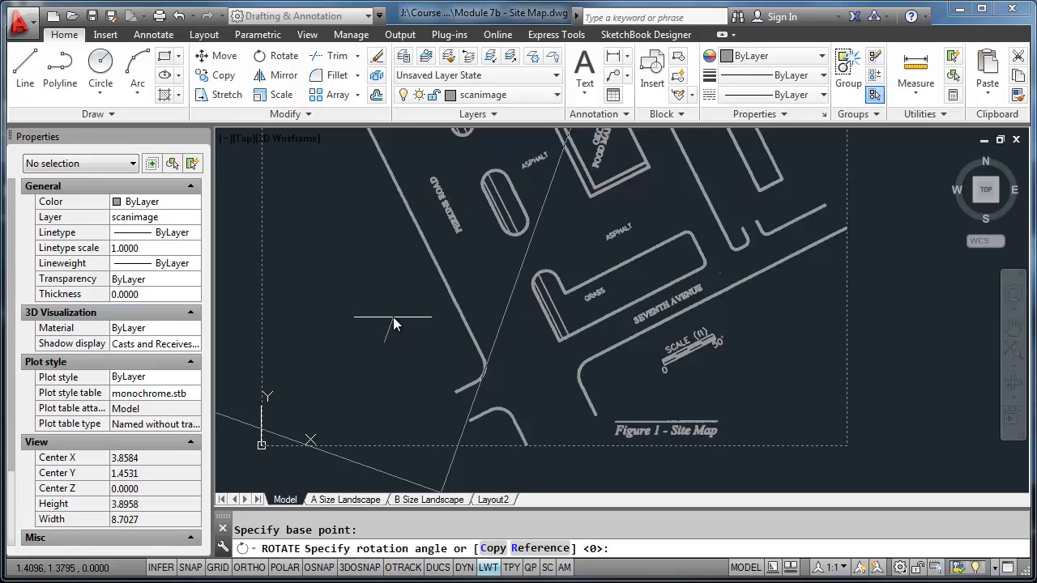
click(538, 548)
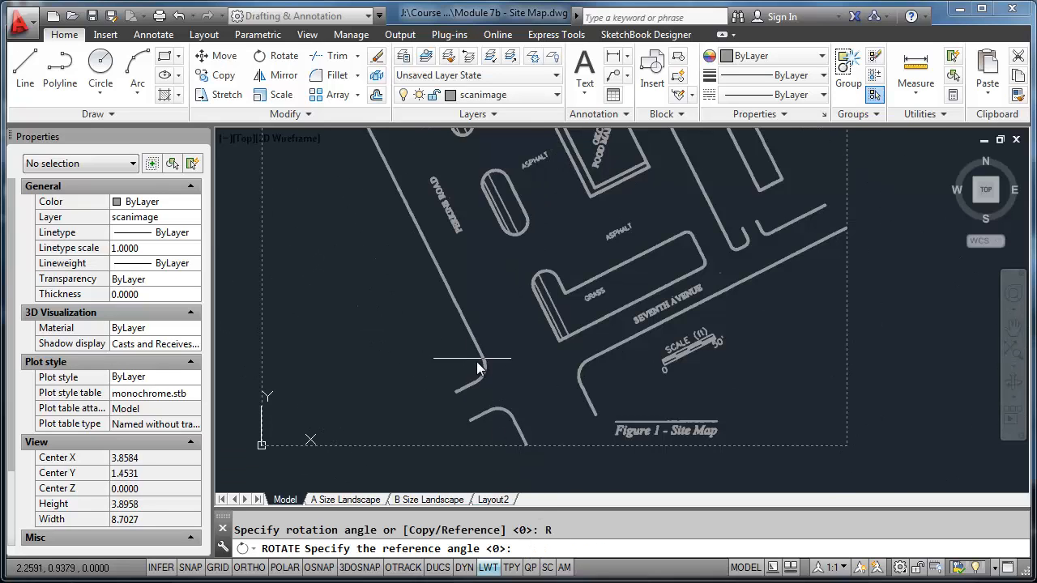
Set the first point of the reference angle on Perkins Road's western edge line, just above the curve at its lower end.
scroll(476, 366, up, 3)
scroll(482, 362, up, 8)
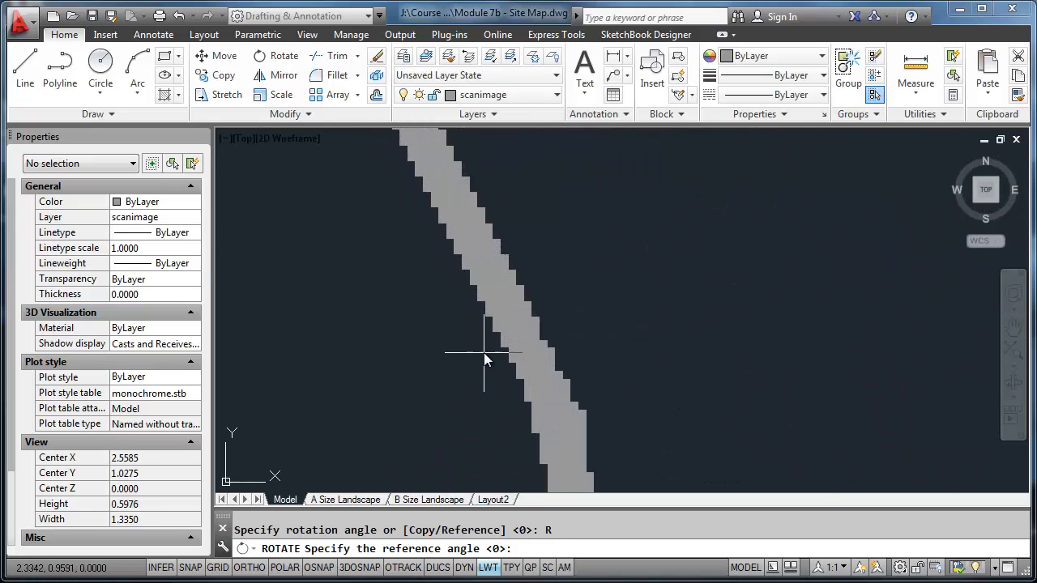
scroll(488, 347, down, 9)
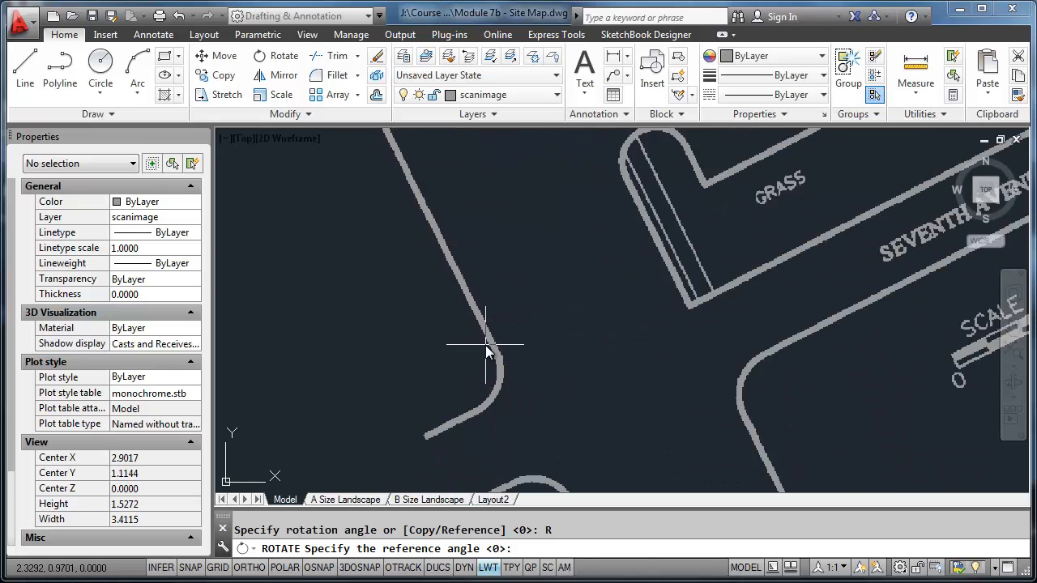
scroll(485, 346, up, 9)
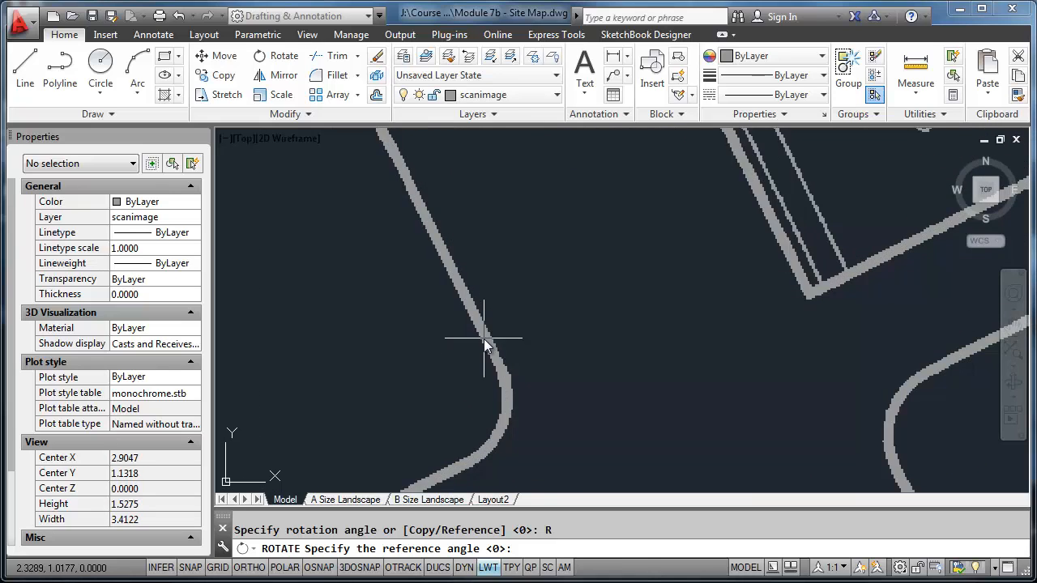
scroll(508, 399, up, 3)
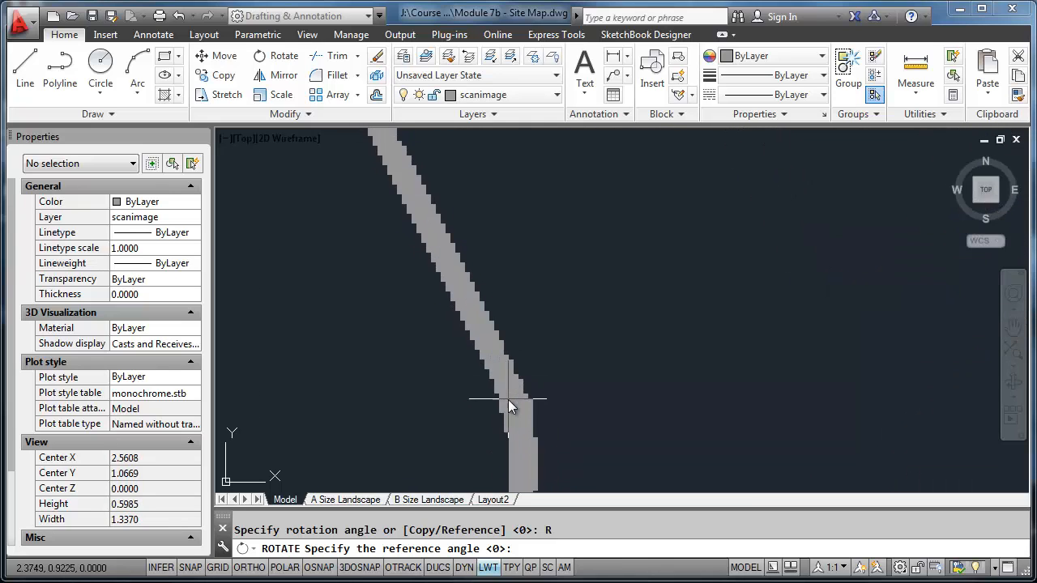
scroll(483, 332, down, 1)
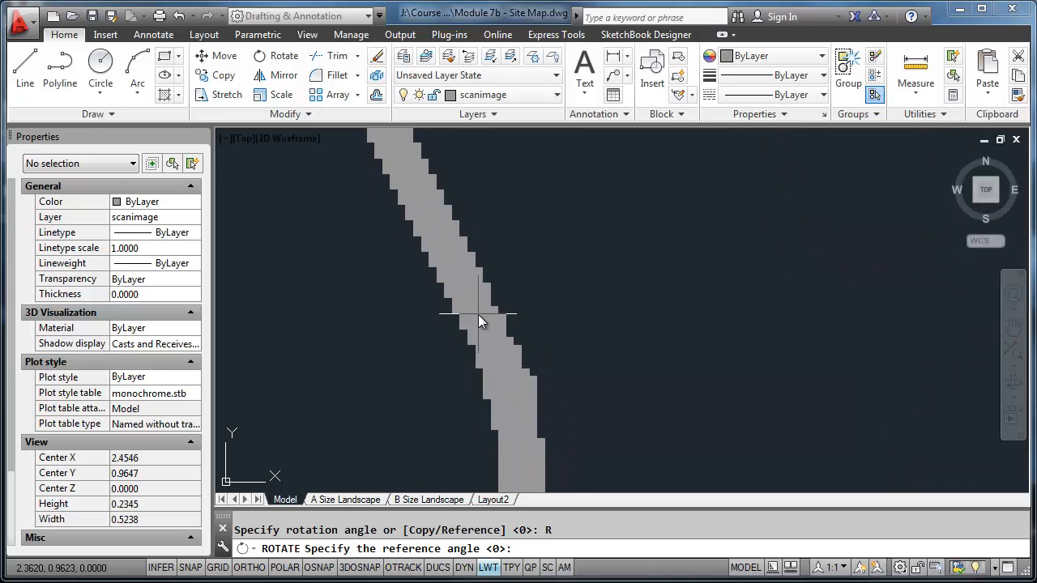
scroll(478, 306, down, 10)
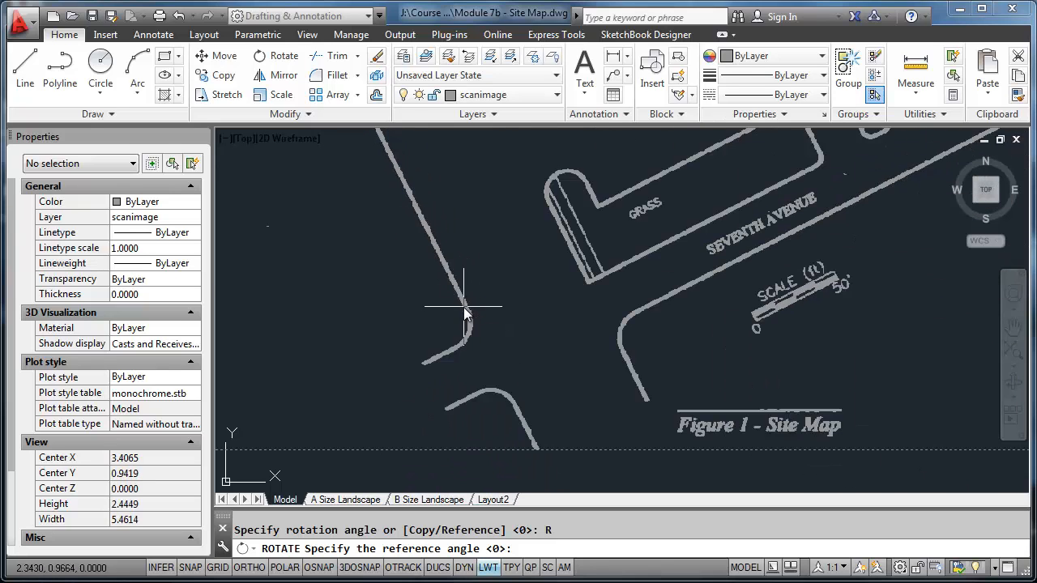
scroll(463, 311, down, 4)
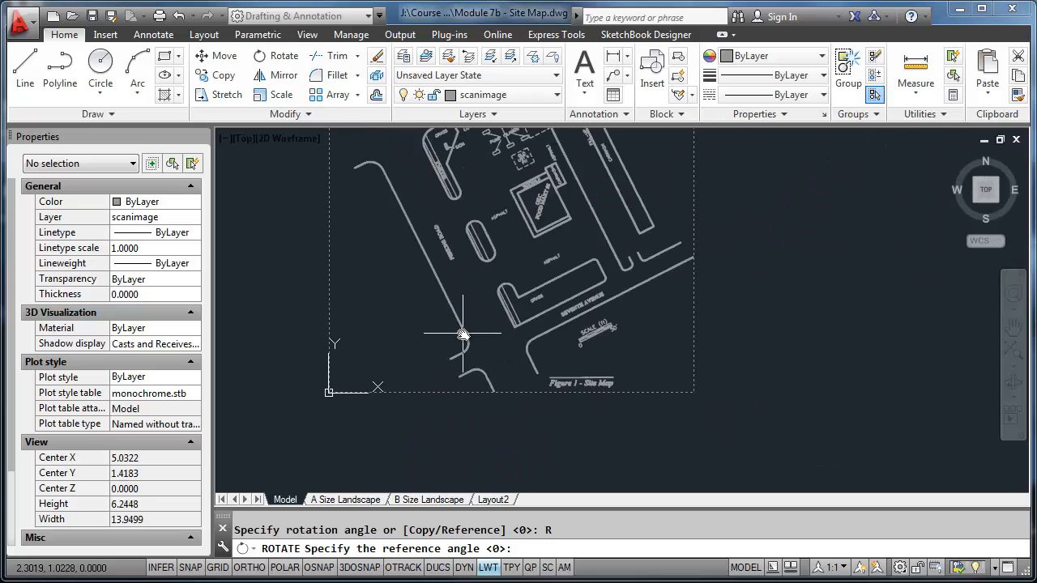
scroll(462, 334, up, 8)
scroll(463, 334, up, 6)
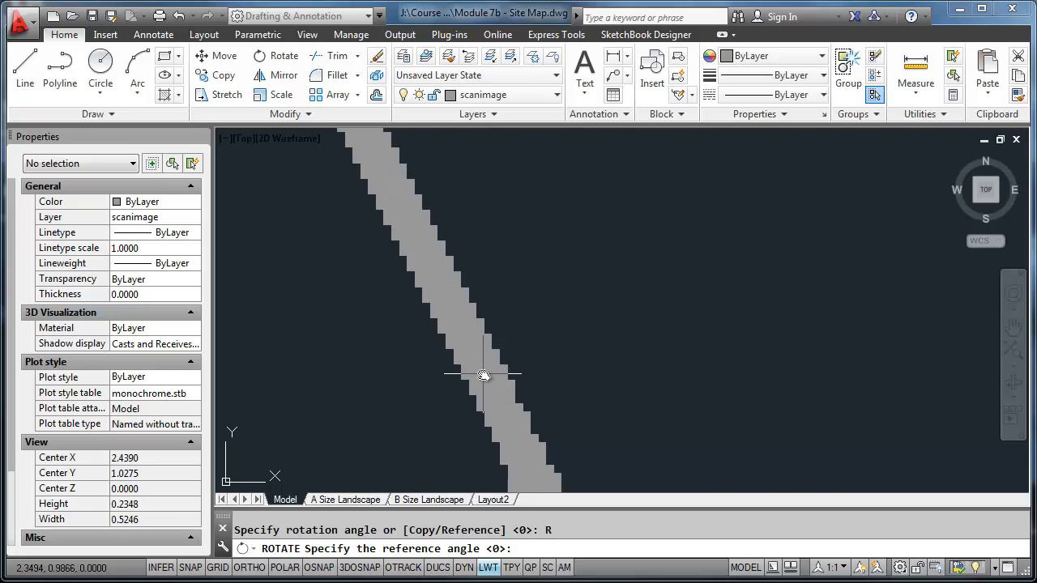
click(483, 375)
Set the second point of the reference angle near the upper end of Perkins Road's western edge line.
scroll(439, 342, down, 7)
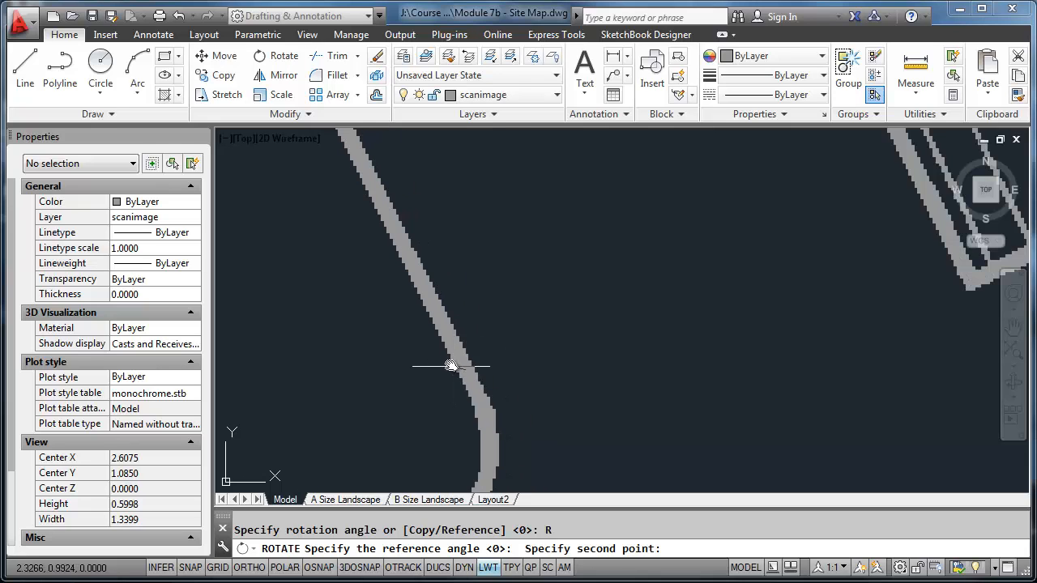
middle_drag(370, 263, 457, 408)
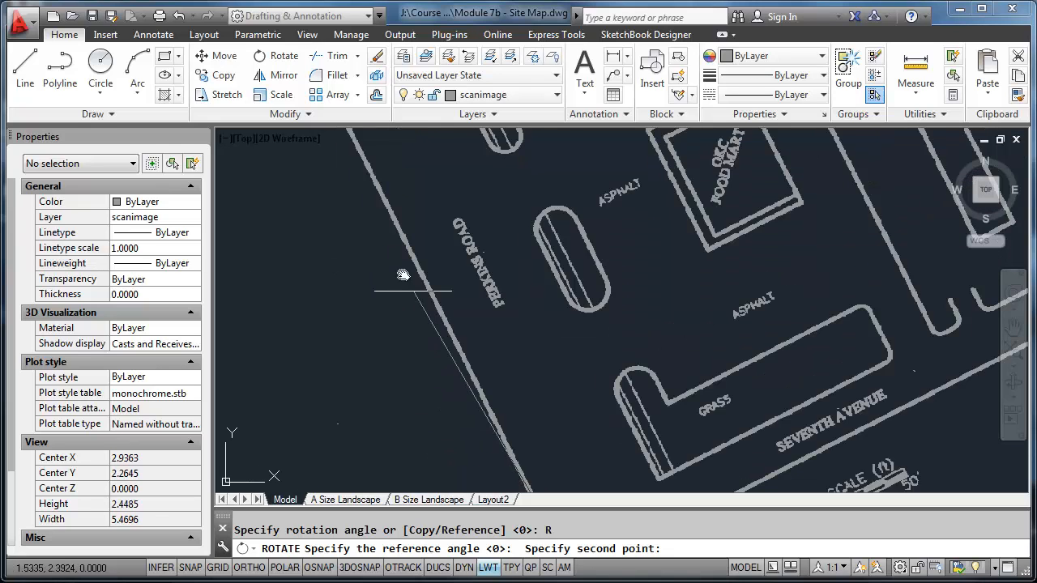
middle_drag(405, 278, 463, 412)
scroll(381, 222, up, 5)
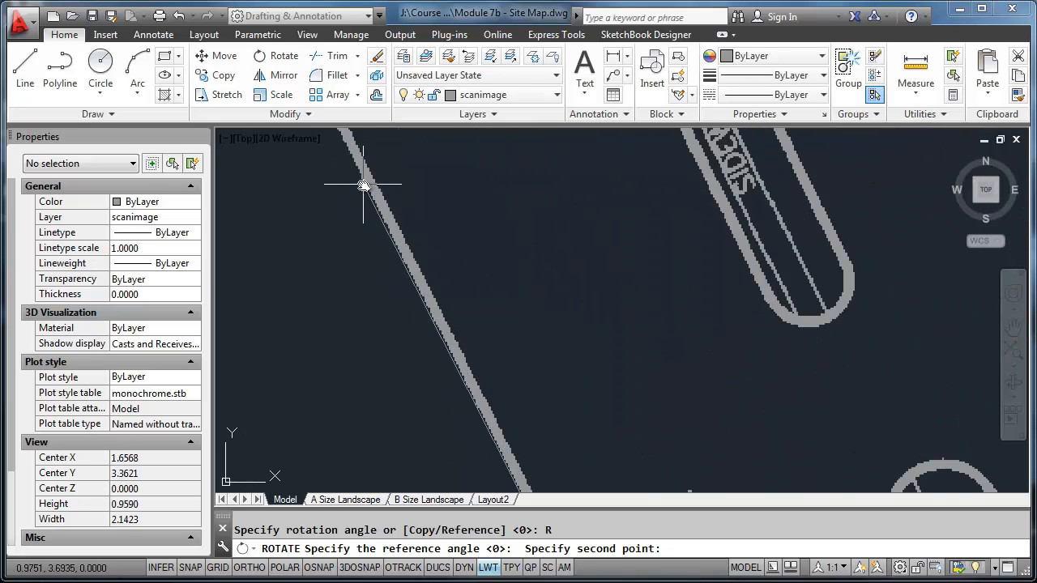
scroll(371, 197, up, 5)
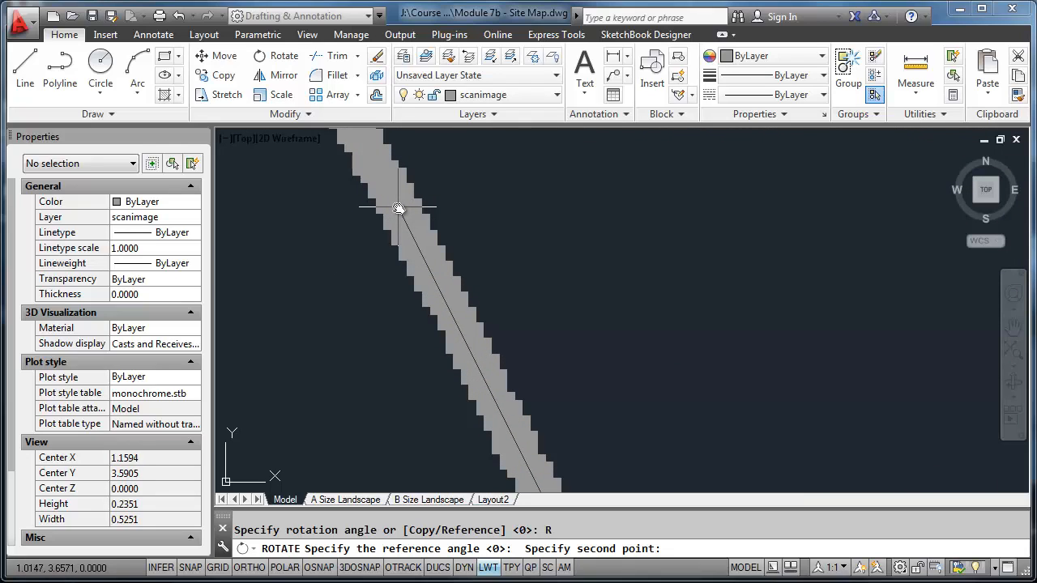
click(398, 208)
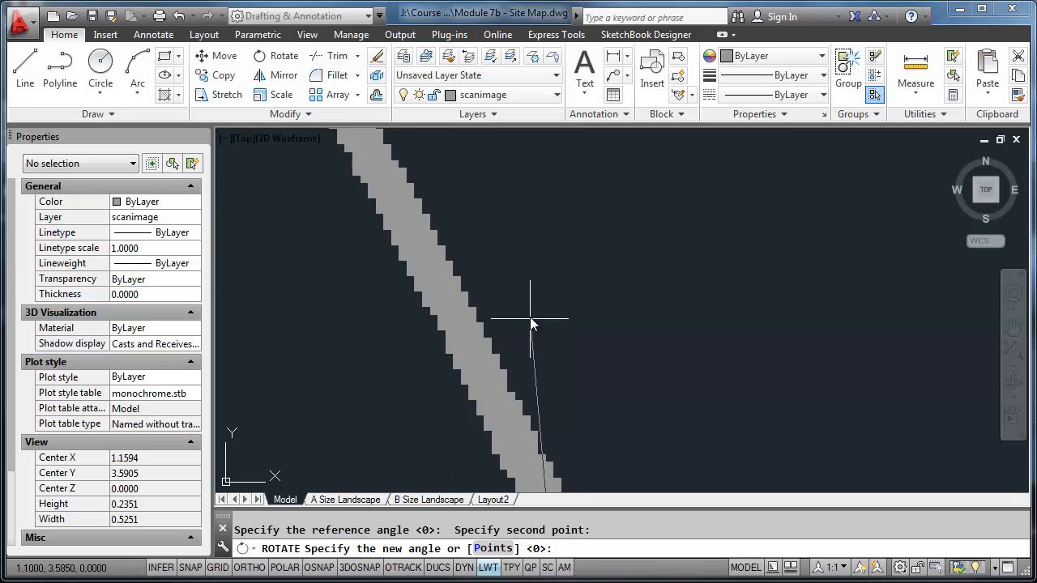
Finish rotating the site map image by setting the new angle to 90.
scroll(503, 306, down, 5)
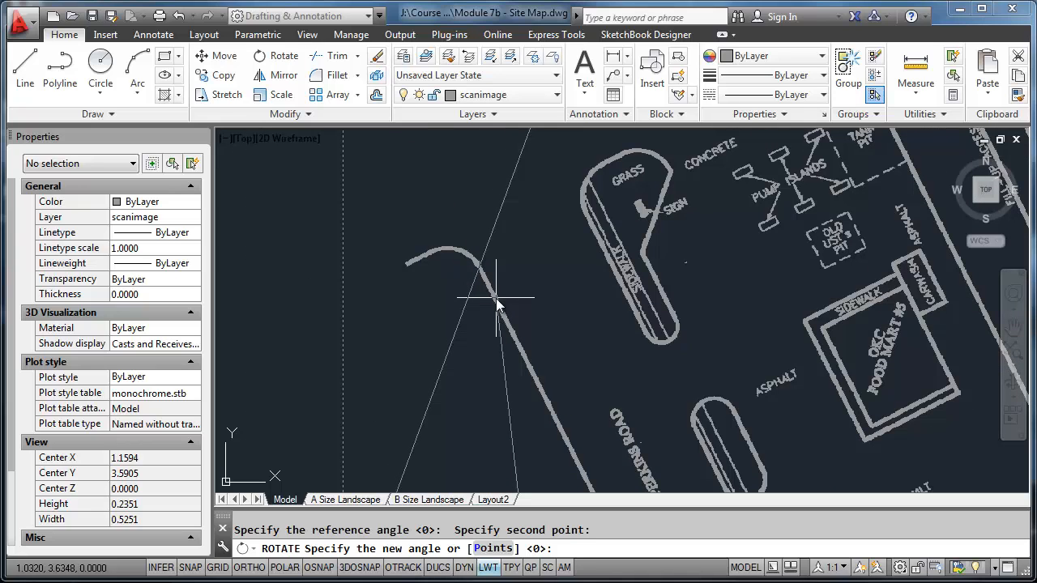
key(Return)
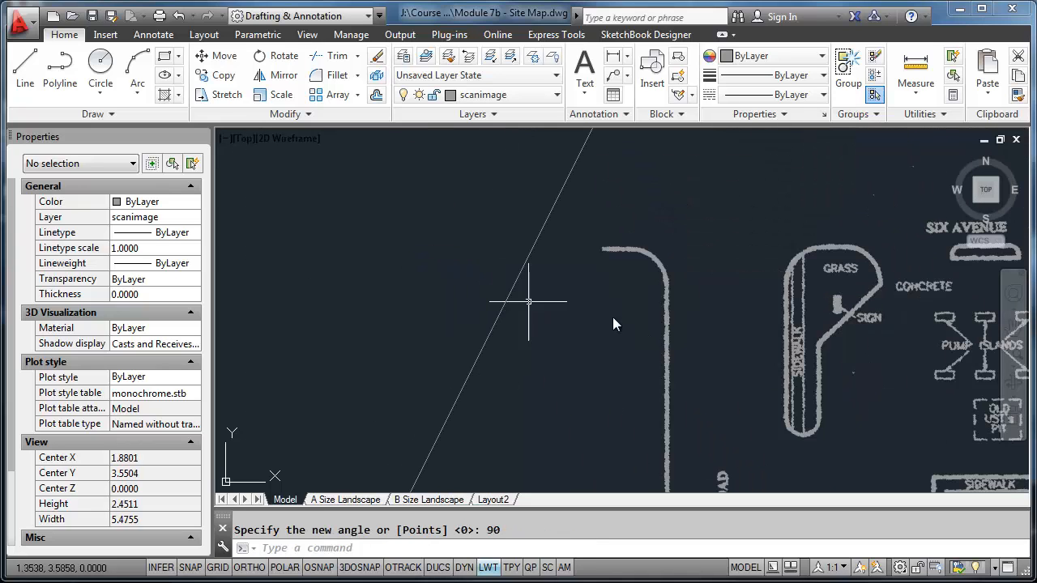
middle_drag(614, 321, 574, 285)
scroll(574, 286, down, 2)
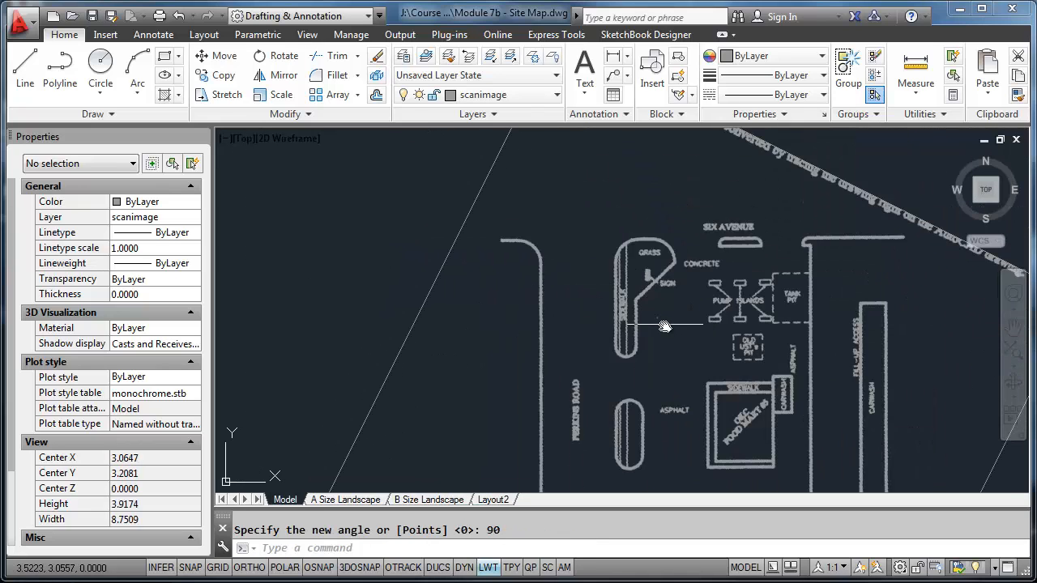
mouse_move(665, 327)
middle_down()
mouse_move(614, 289)
mouse_move(590, 256)
middle_up()
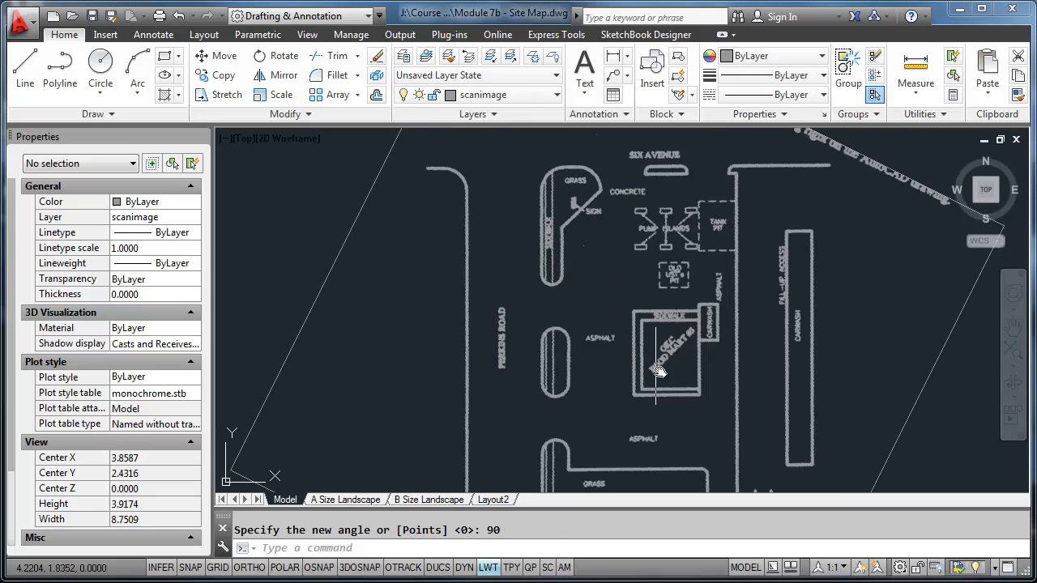
middle_drag(663, 376, 603, 324)
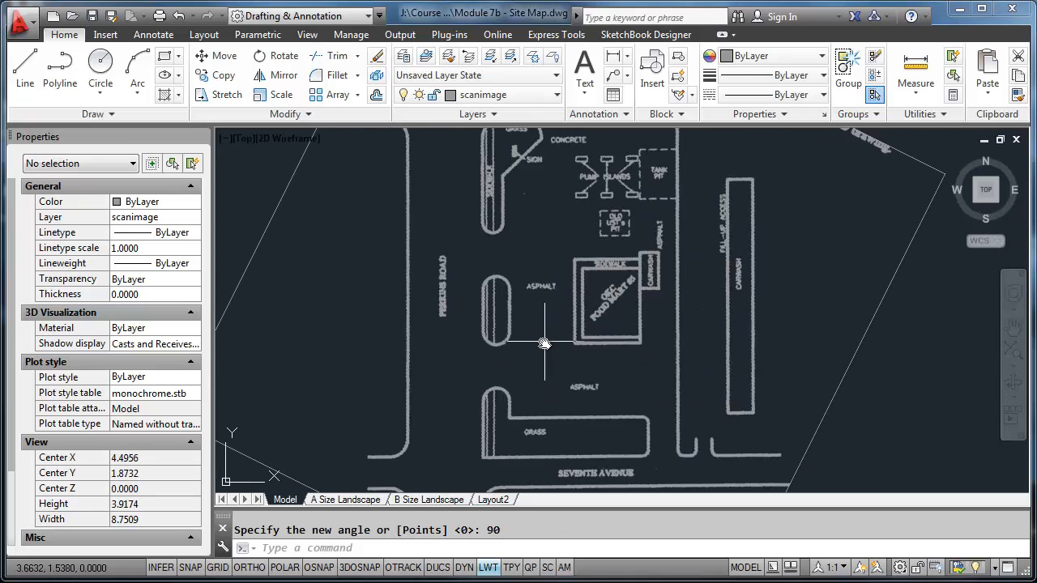
mouse_move(538, 343)
middle_down()
mouse_move(548, 322)
mouse_move(606, 292)
mouse_move(565, 309)
middle_up()
middle_drag(480, 289, 503, 282)
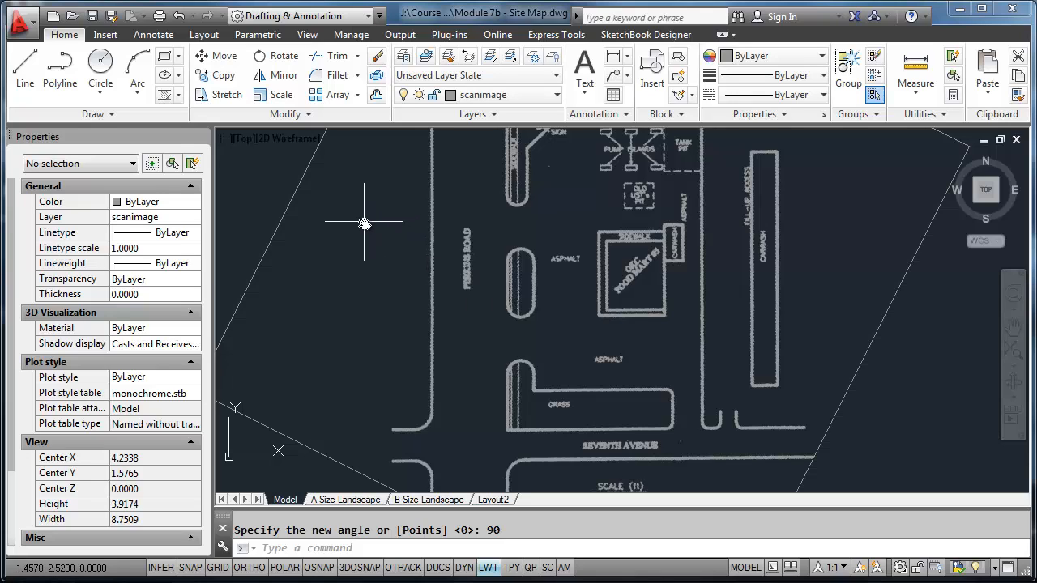
Turn on Pan and zoom with raster & OLE in the display performance options.
right_click(345, 200)
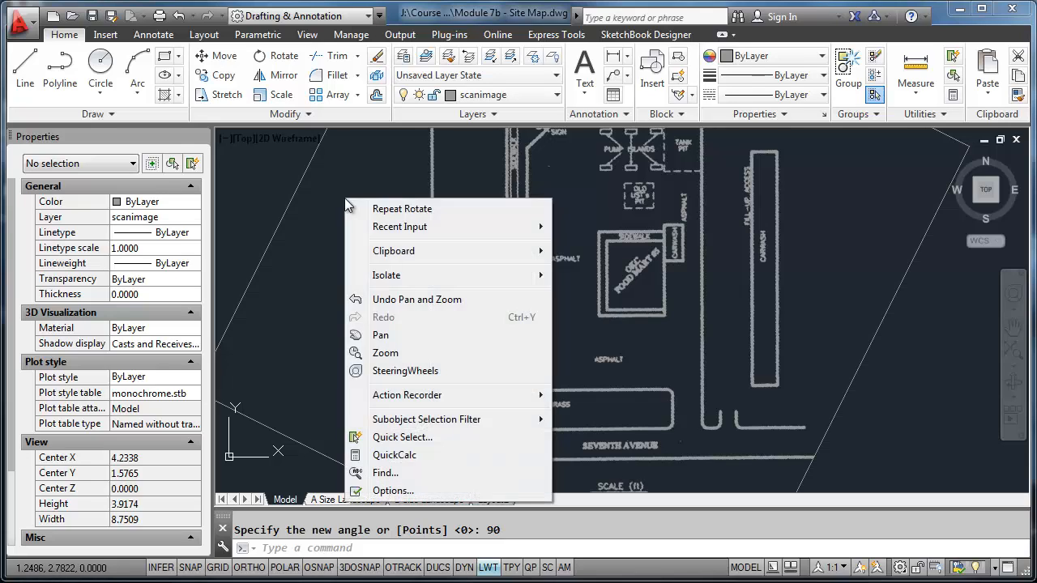
click(394, 491)
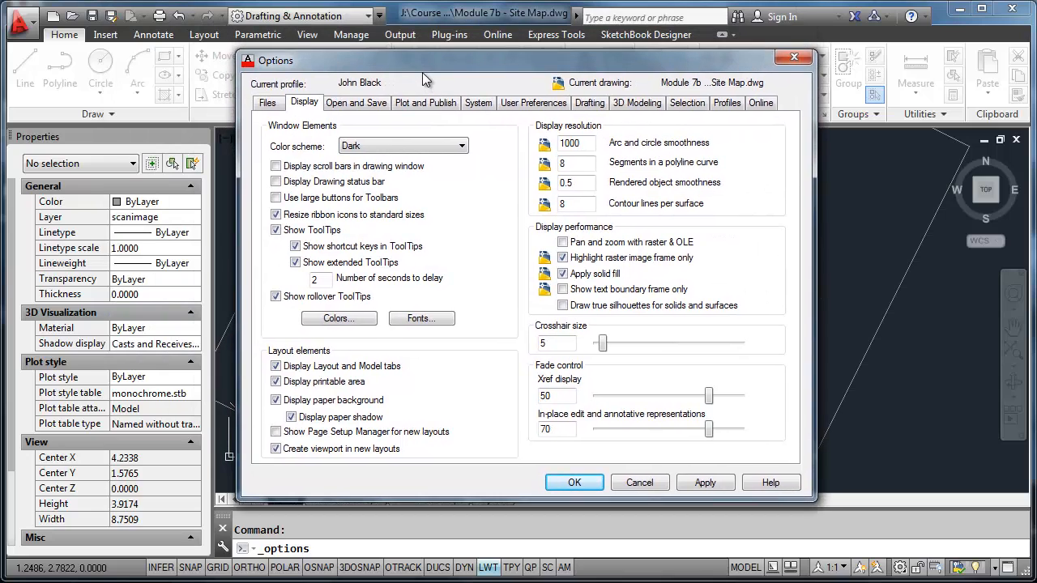
mouse_move(611, 251)
click(565, 243)
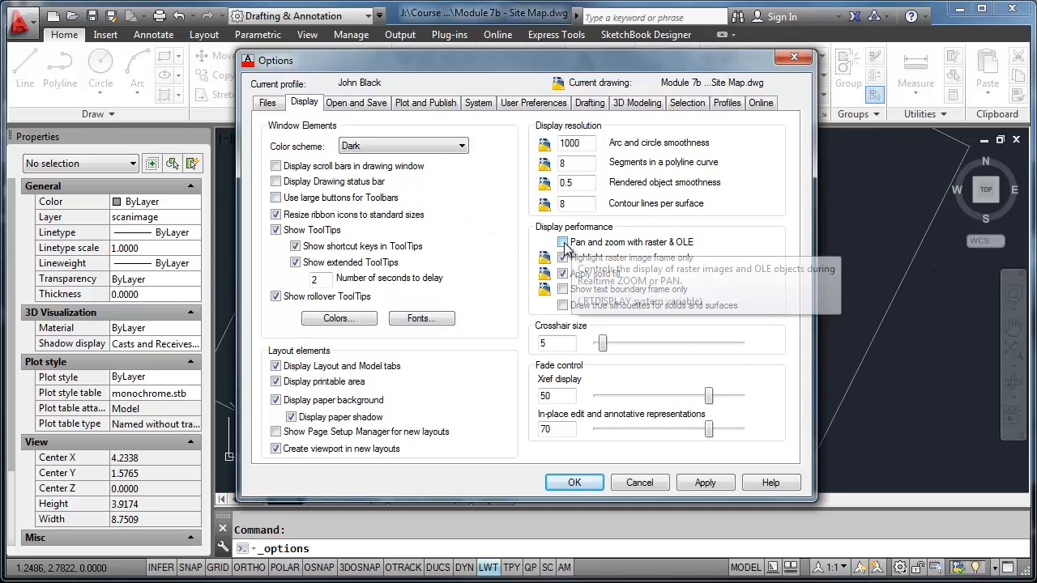
click(577, 483)
Measure the scale bar below Seventh Avenue from its 0 end to its 50' end, turning on polar tracking.
mouse_move(571, 334)
middle_down()
mouse_move(454, 378)
mouse_move(519, 324)
mouse_move(606, 279)
mouse_move(674, 336)
mouse_move(617, 305)
mouse_move(611, 317)
middle_up()
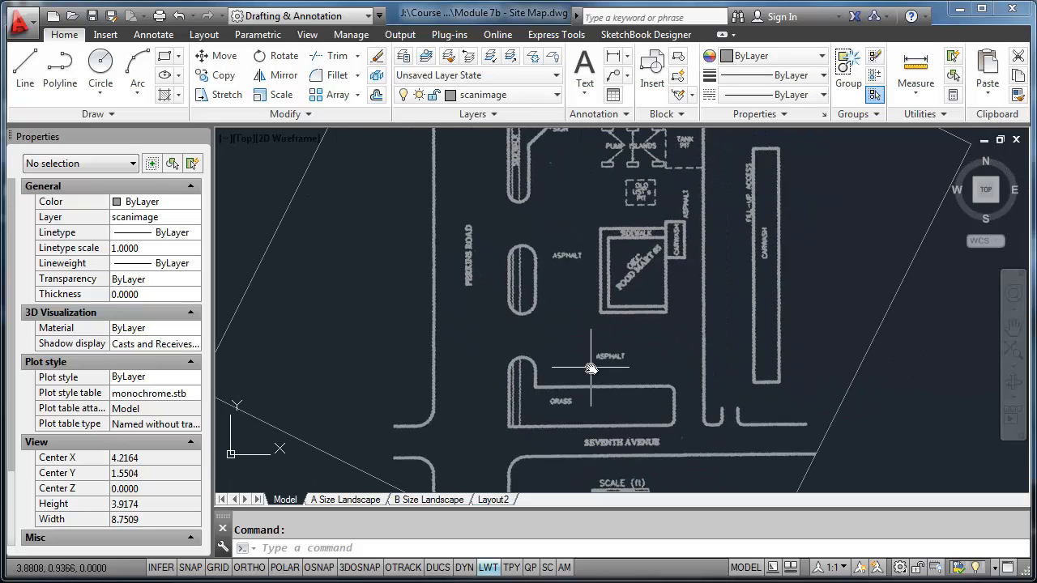
mouse_move(589, 362)
middle_down()
mouse_move(576, 300)
mouse_move(573, 321)
middle_up()
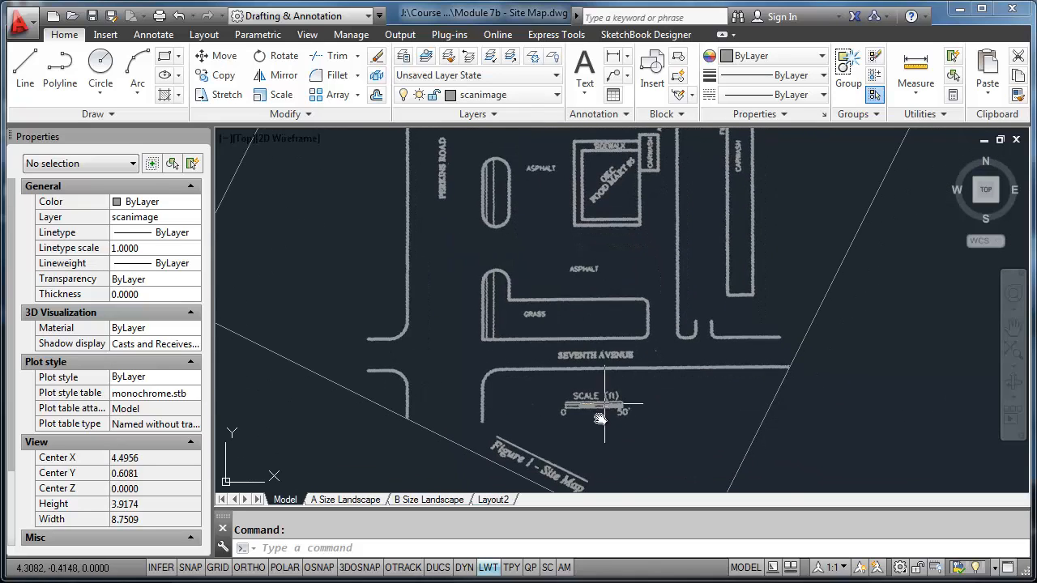
scroll(597, 435, up, 6)
mouse_move(597, 435)
middle_down()
mouse_move(600, 405)
mouse_move(562, 382)
middle_up()
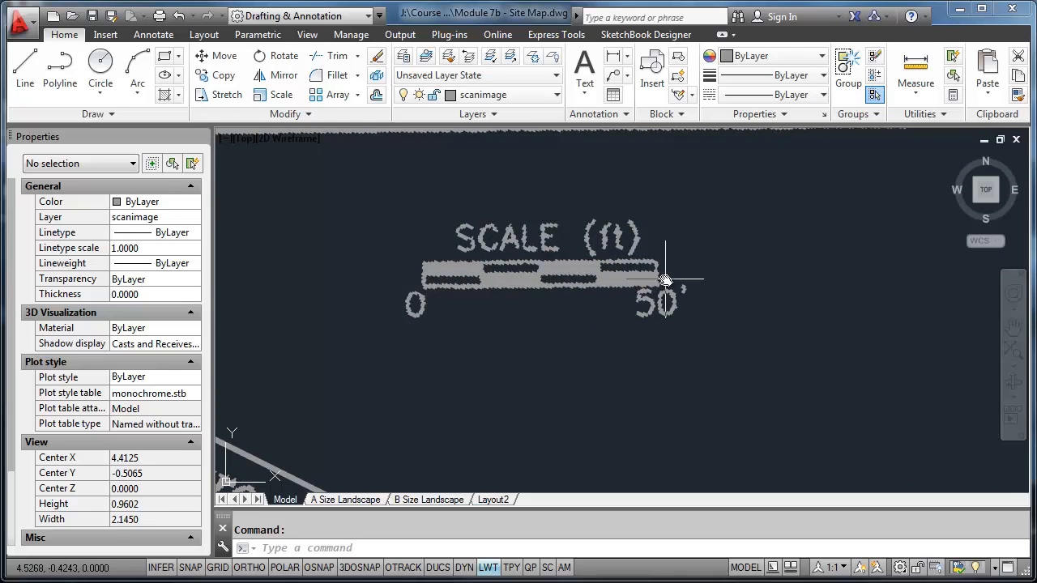
click(906, 89)
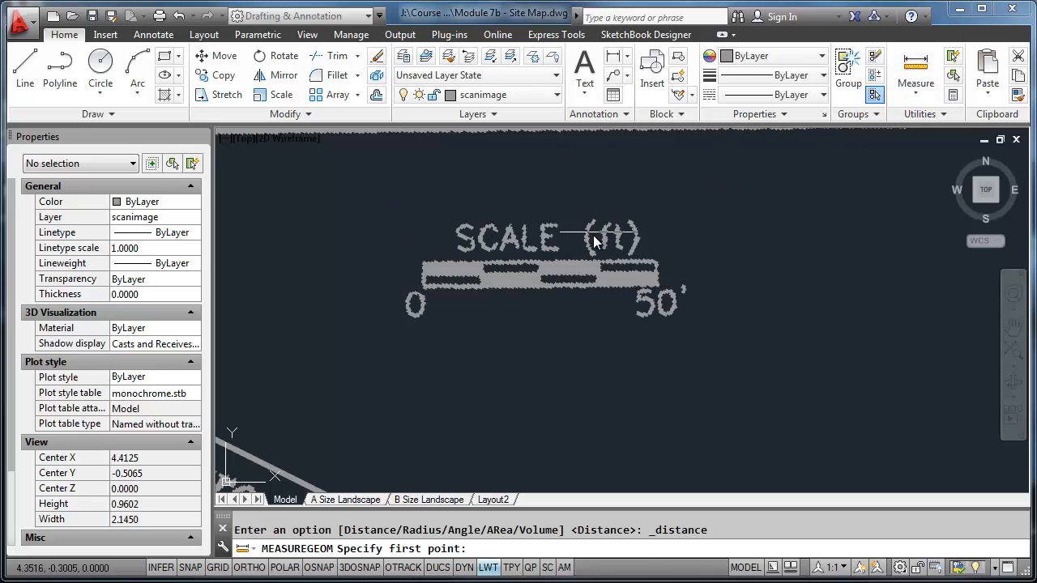
click(422, 279)
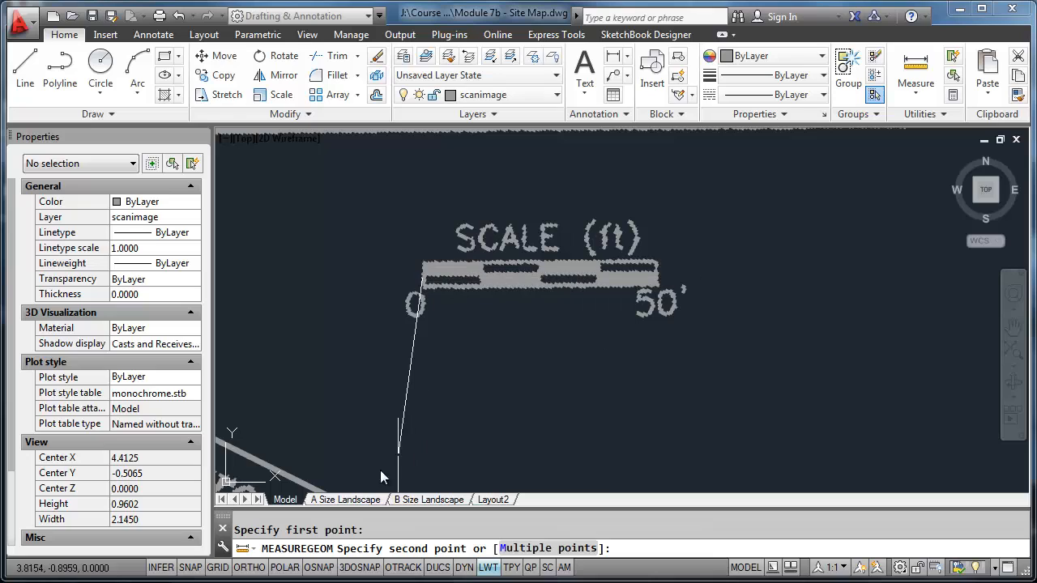
click(285, 567)
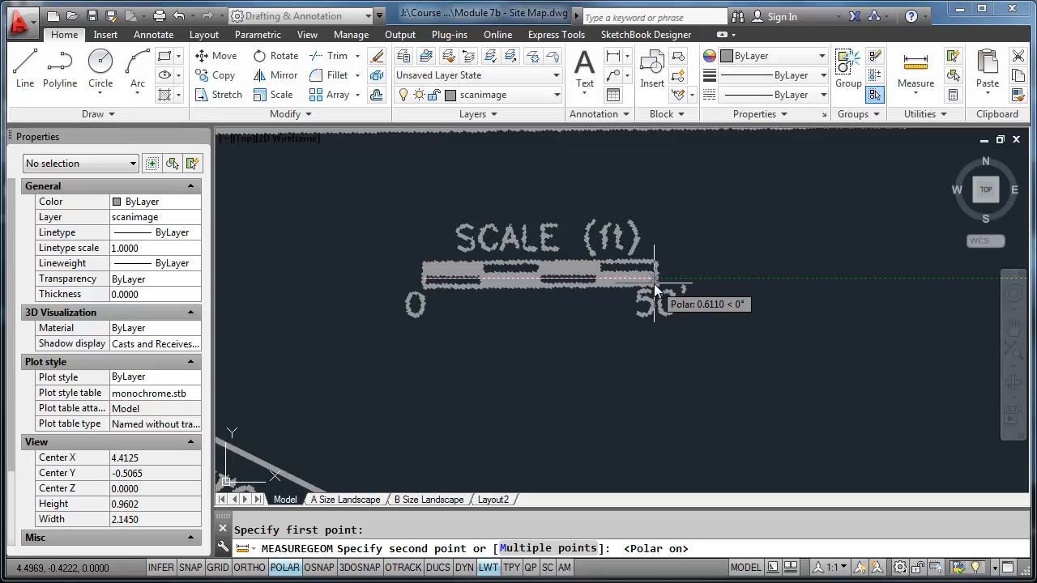
key(Escape)
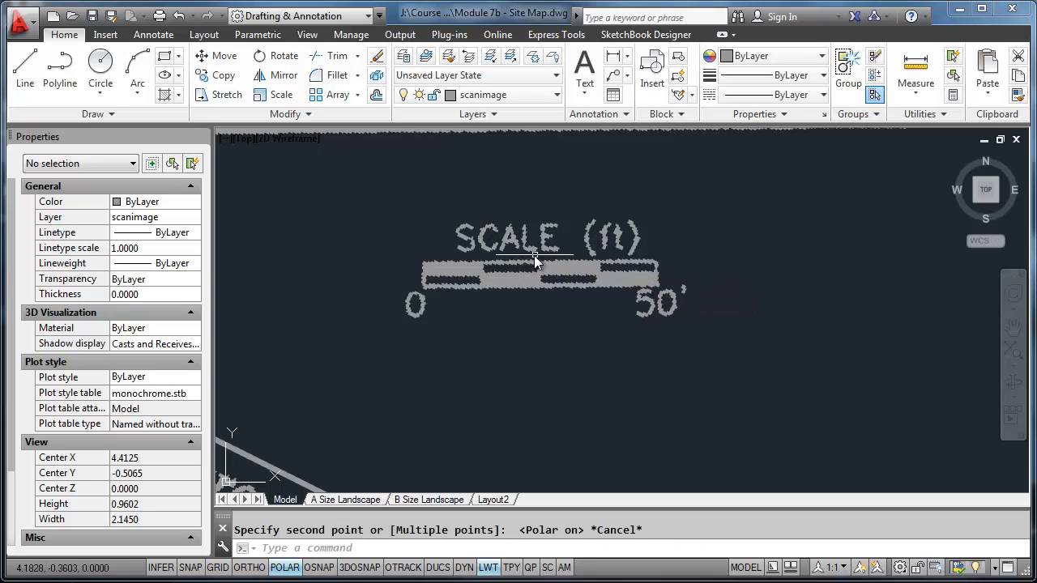
Start scaling the site map image by the Reference option, with the base point just below the scale bar.
scroll(537, 261, down, 2)
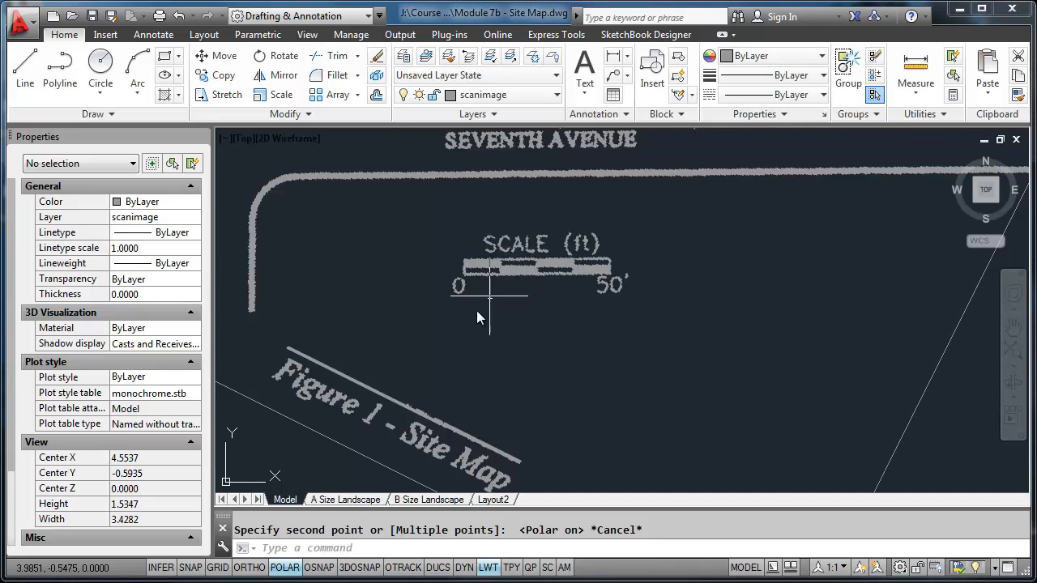
click(313, 432)
right_click(388, 357)
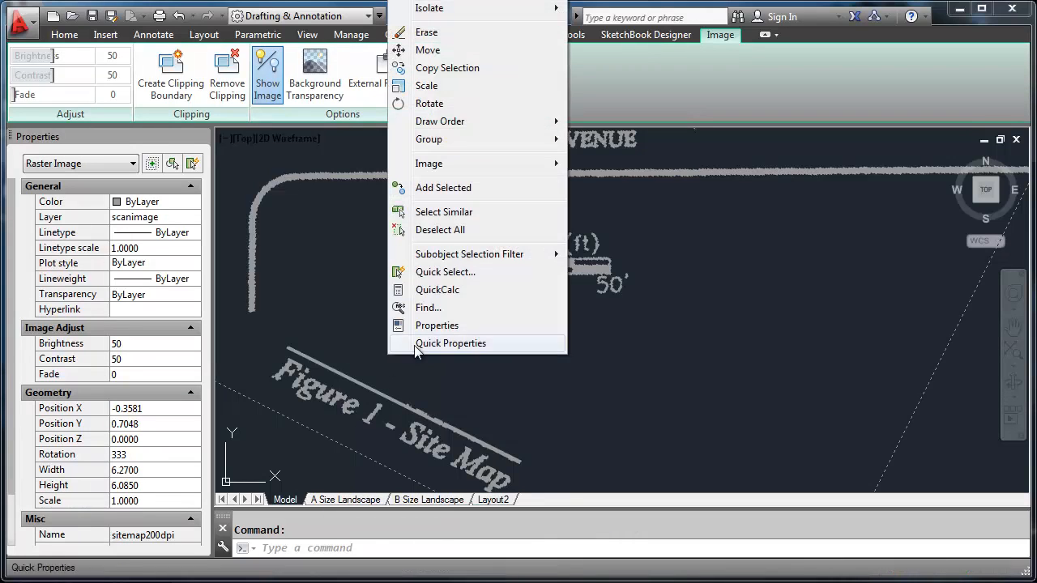
click(433, 84)
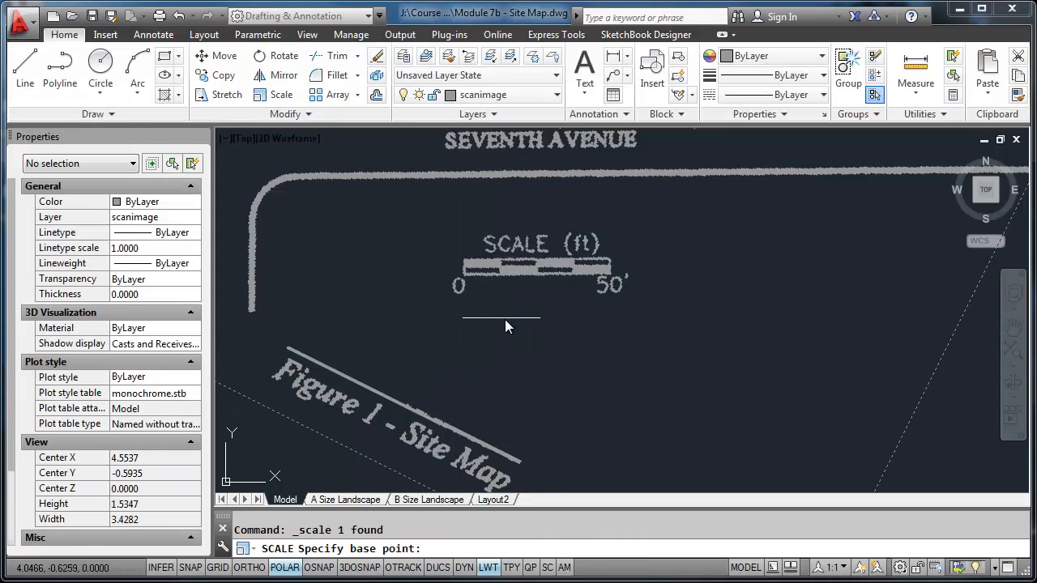
scroll(544, 298, up, 2)
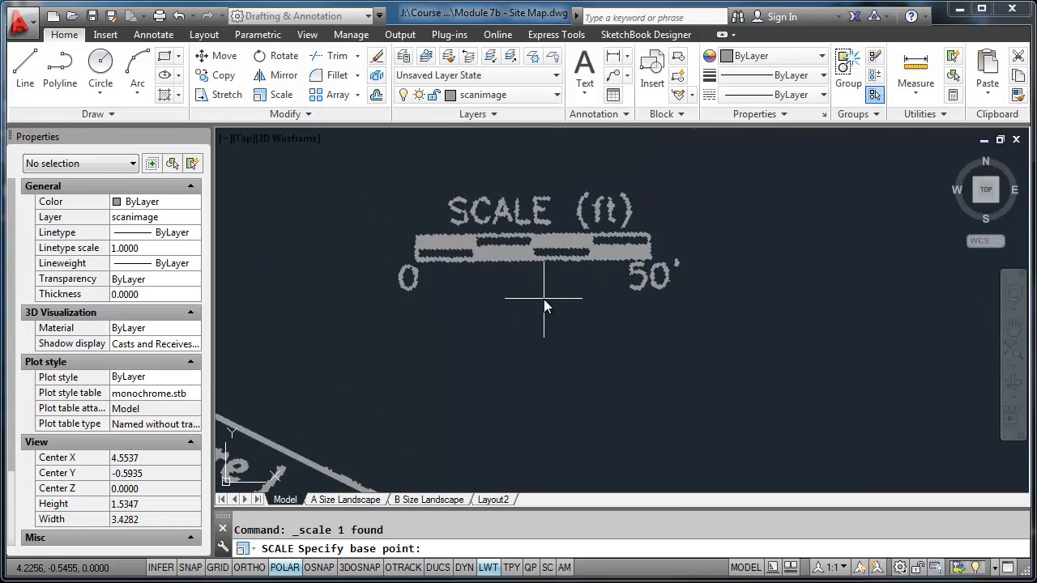
click(541, 323)
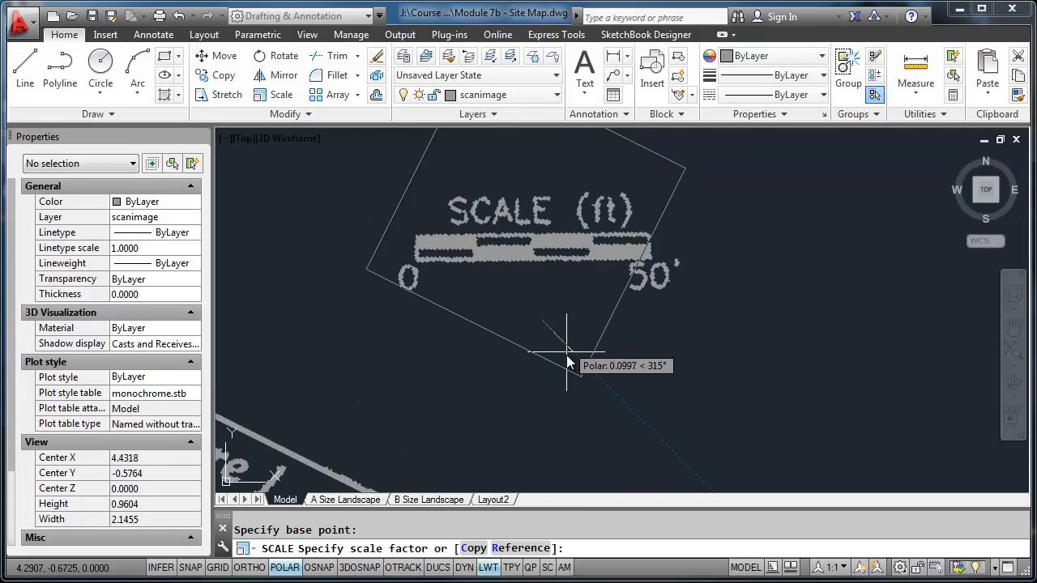
click(521, 549)
Set the reference length from the scale bar's 0 end to its 50' end and the new length to 50.
scroll(430, 253, up, 2)
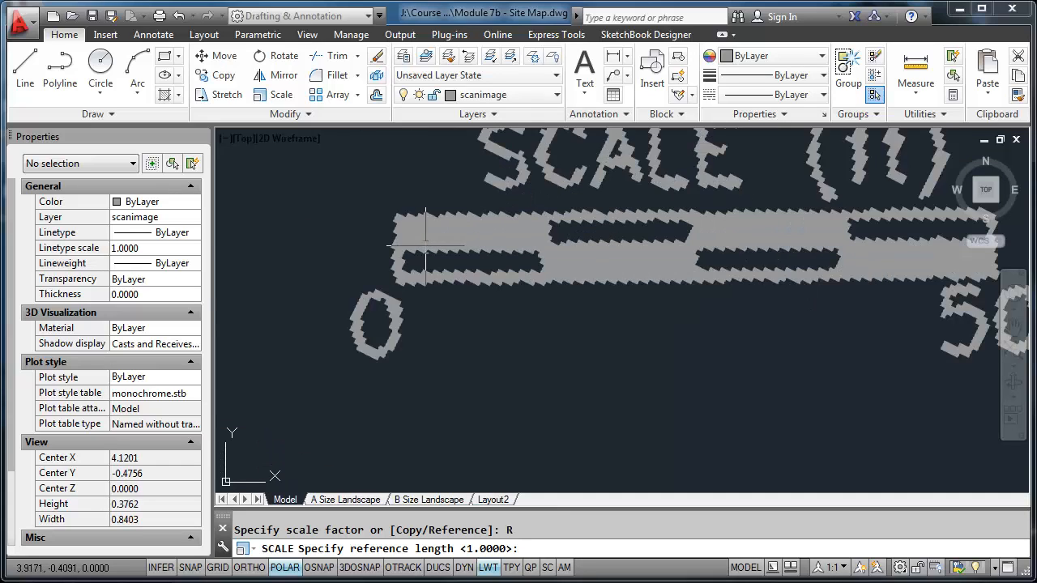
scroll(415, 251, down, 1)
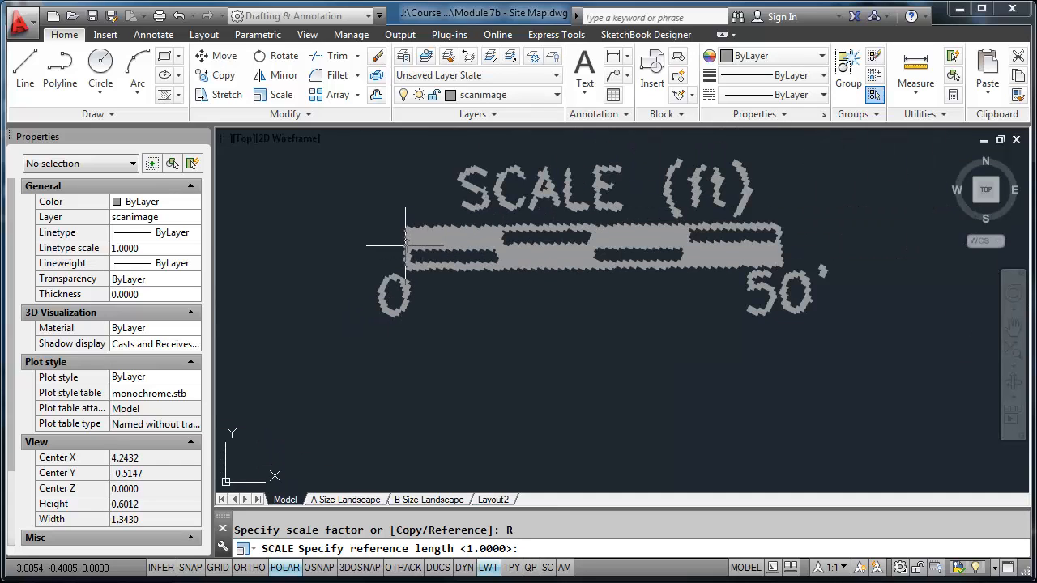
click(405, 244)
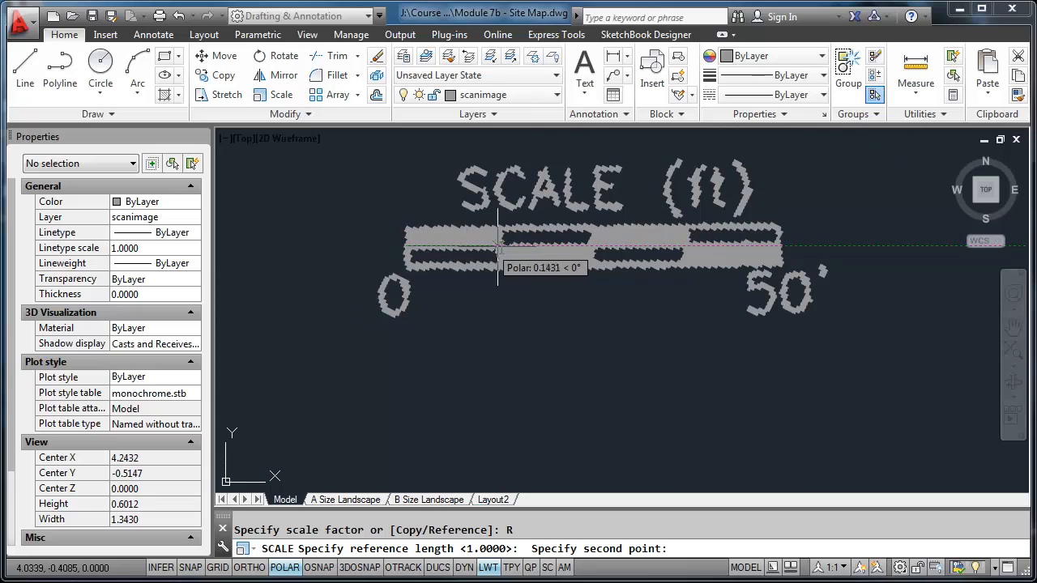
click(781, 247)
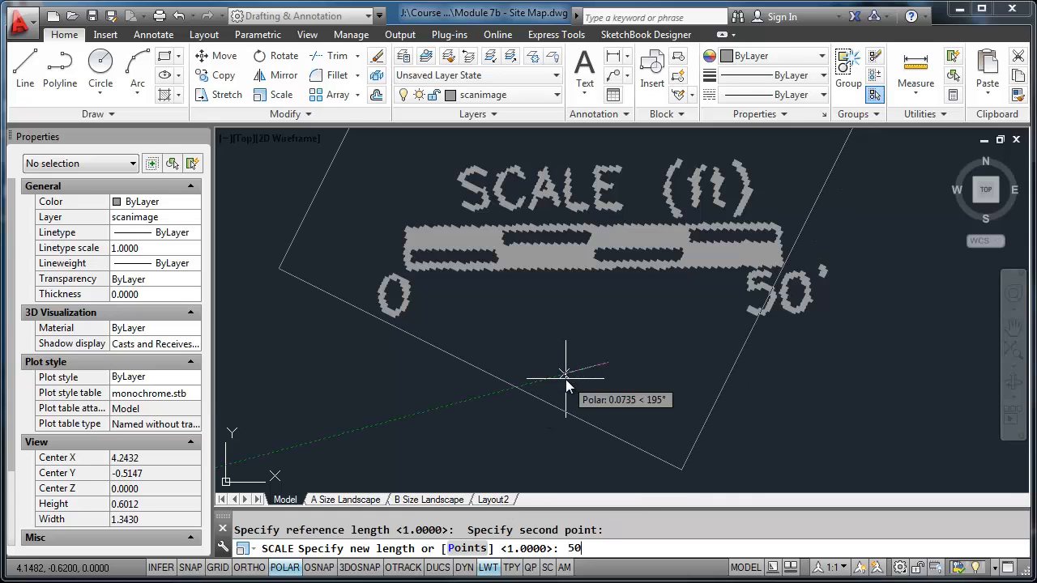
key(Return)
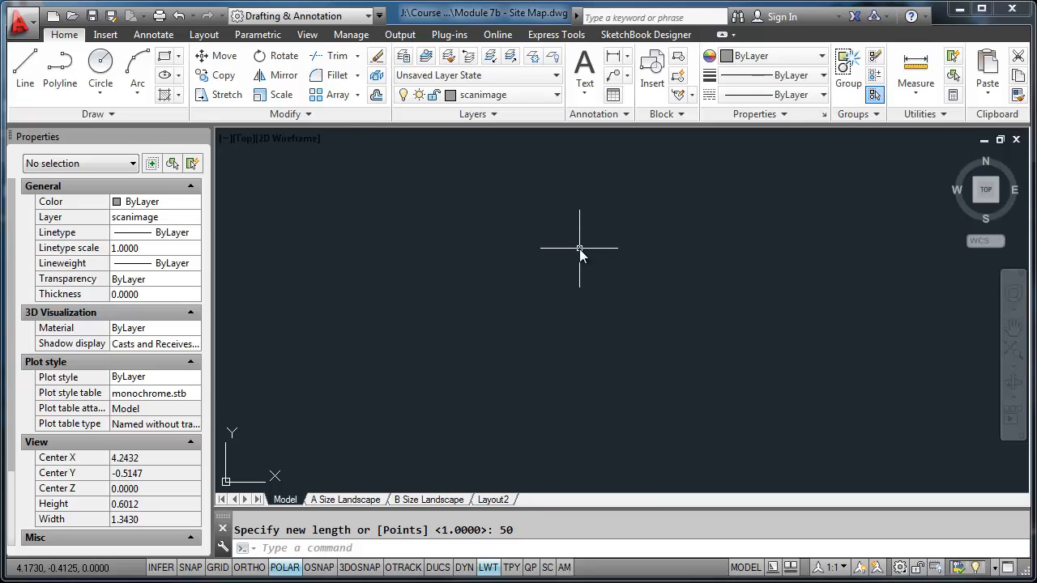
Measure the distance along the scaled image's scale bar from its 0 end to its 50' end.
middle_click(579, 243)
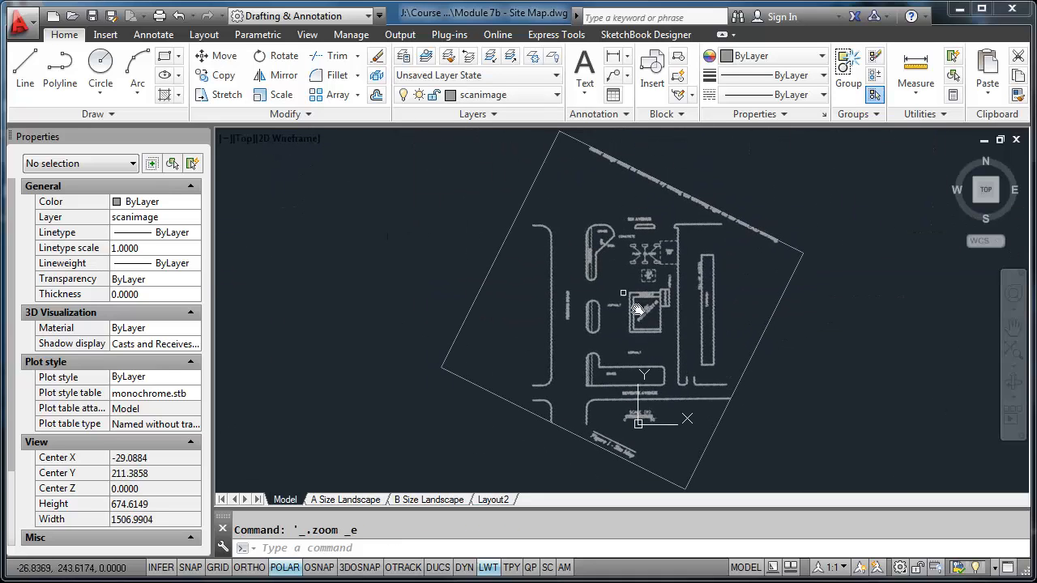
scroll(640, 417, up, 10)
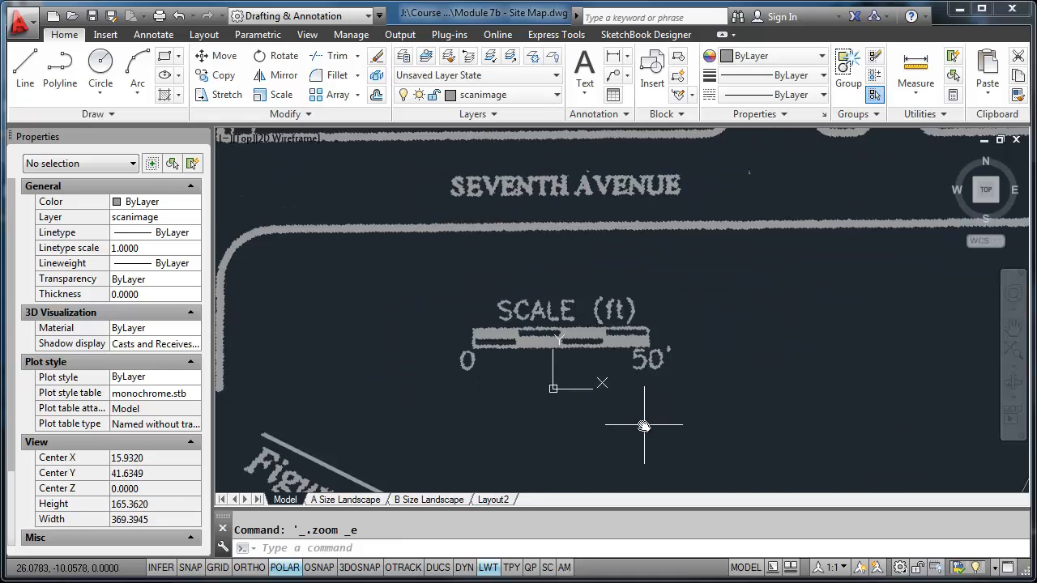
scroll(535, 381, up, 2)
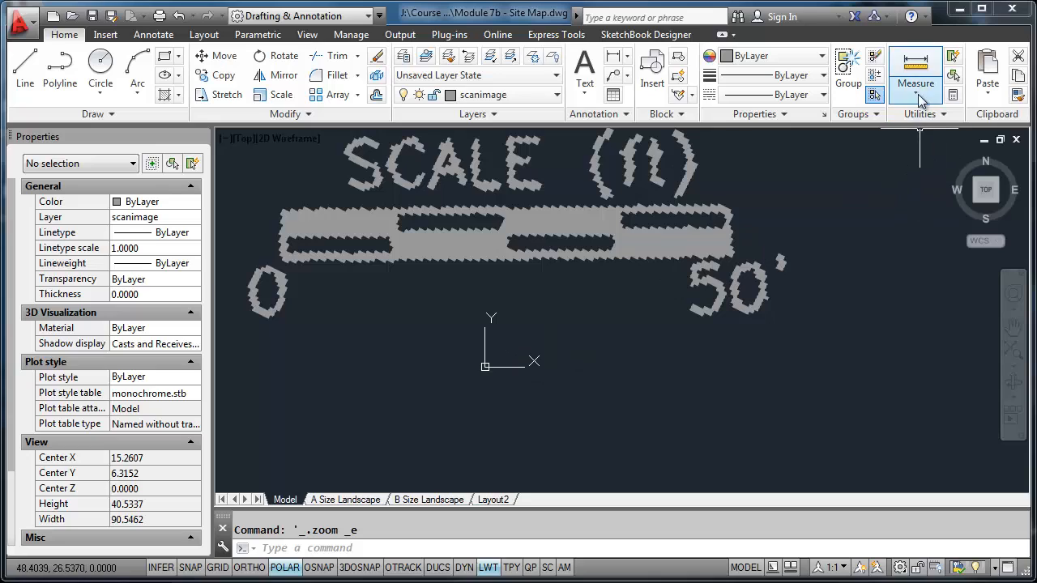
click(919, 69)
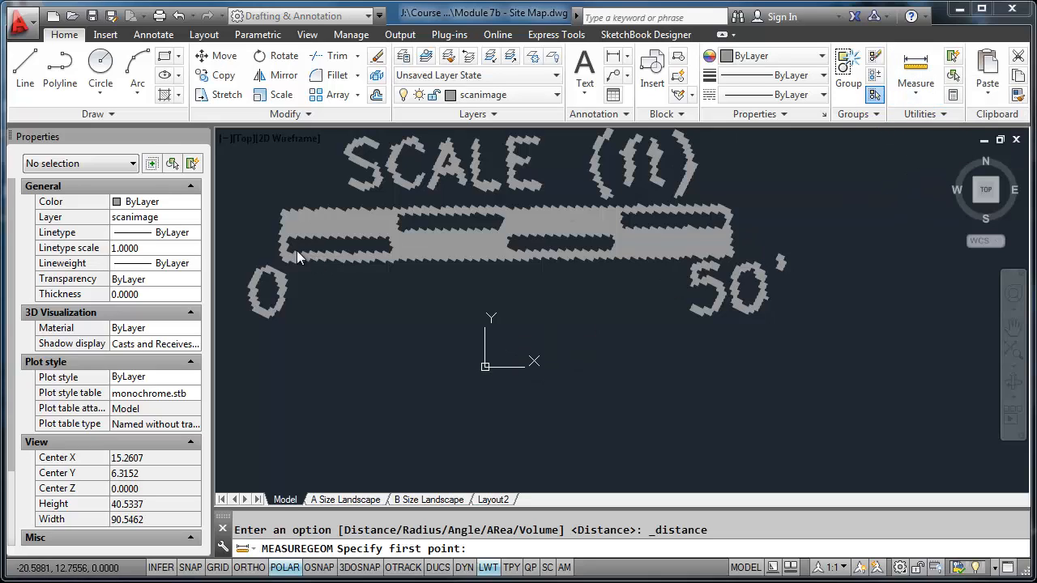
click(281, 235)
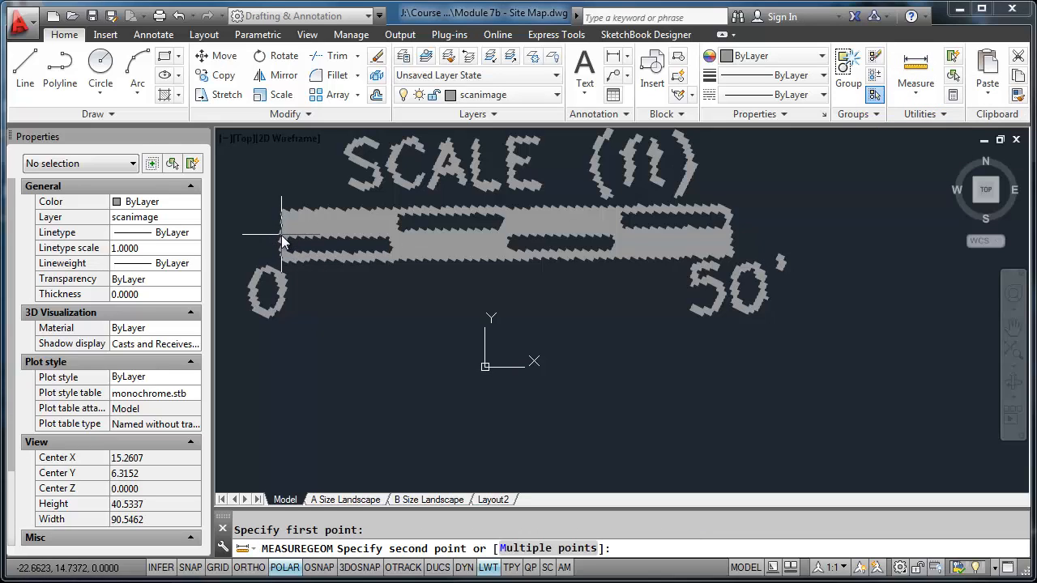
click(731, 236)
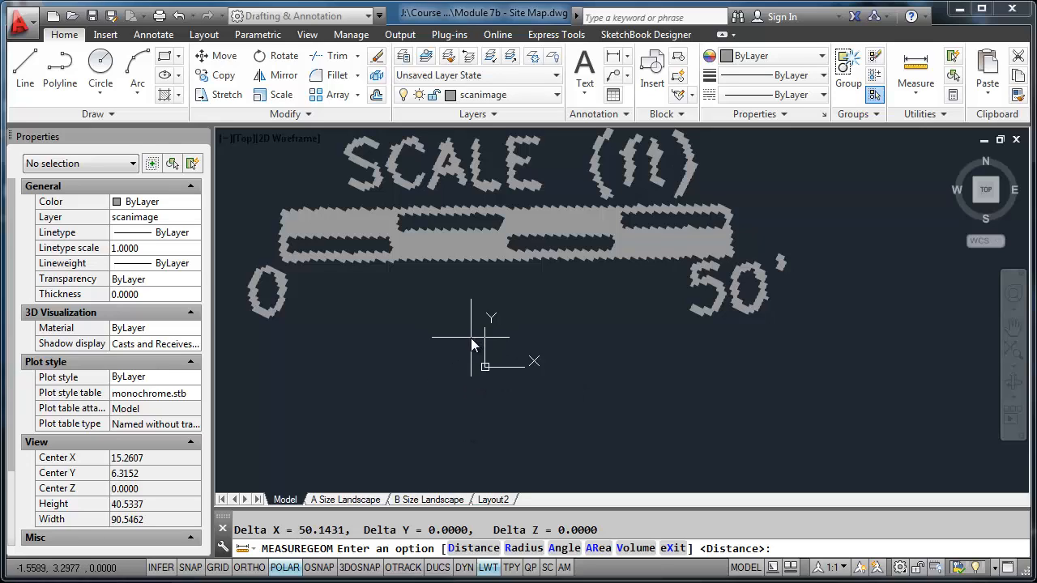
Repeat the distance check on the scale bar, picking the outer edges of its 0 and 50' ends.
click(915, 69)
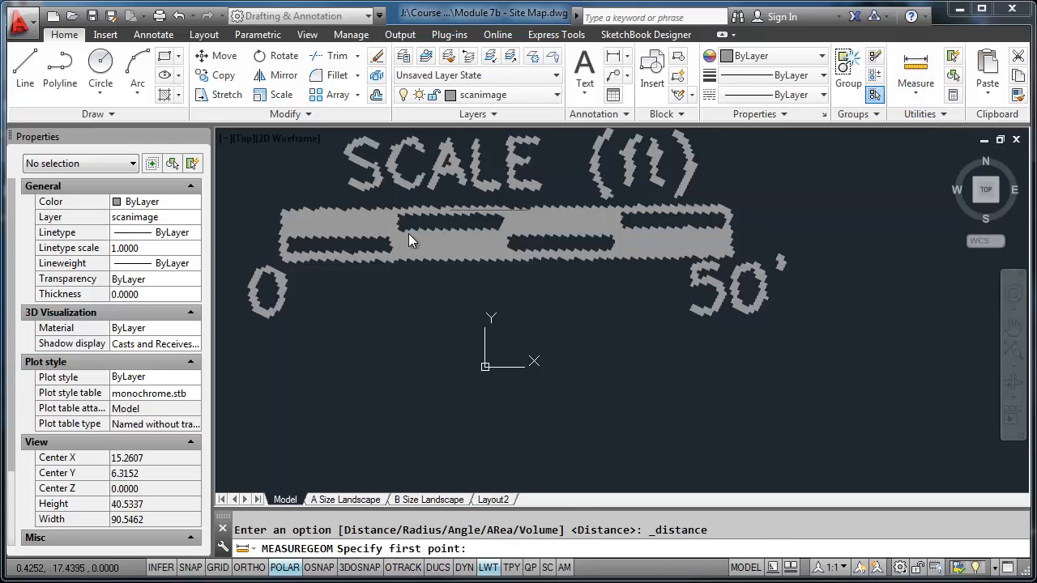
click(280, 235)
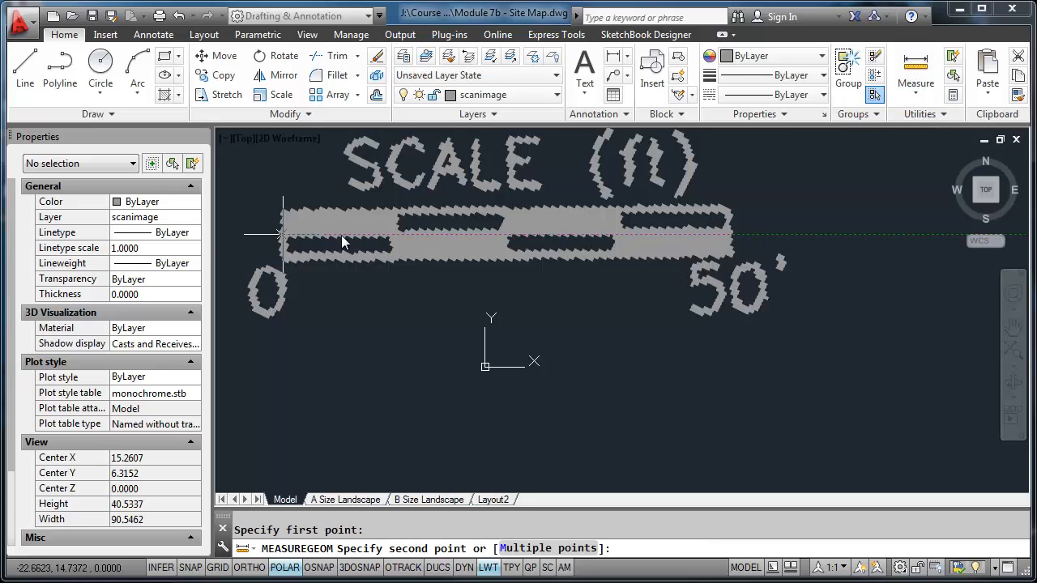
click(734, 236)
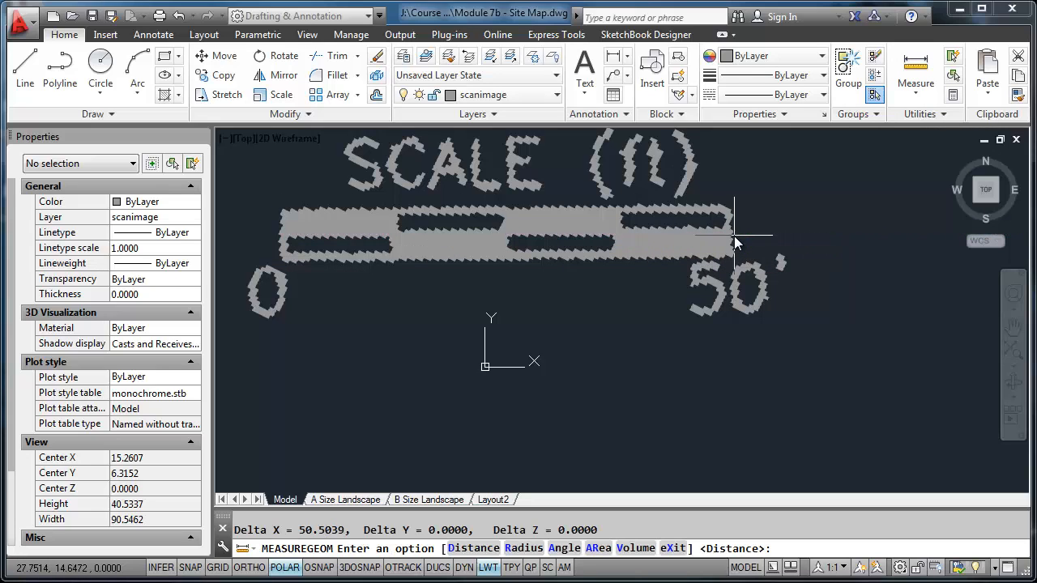
scroll(644, 305, down, 10)
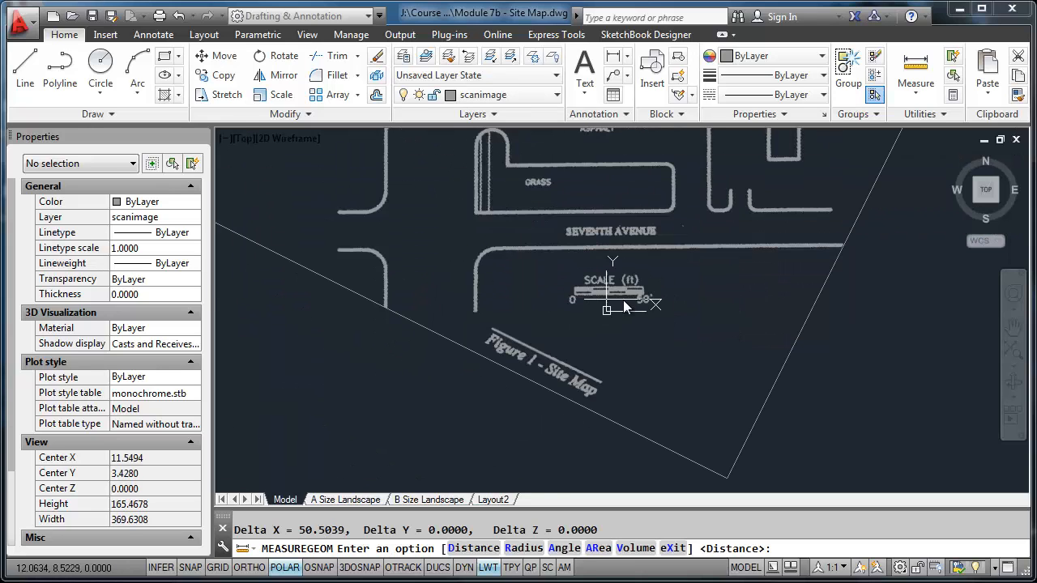
mouse_move(602, 258)
middle_down()
mouse_move(532, 379)
mouse_move(532, 405)
middle_up()
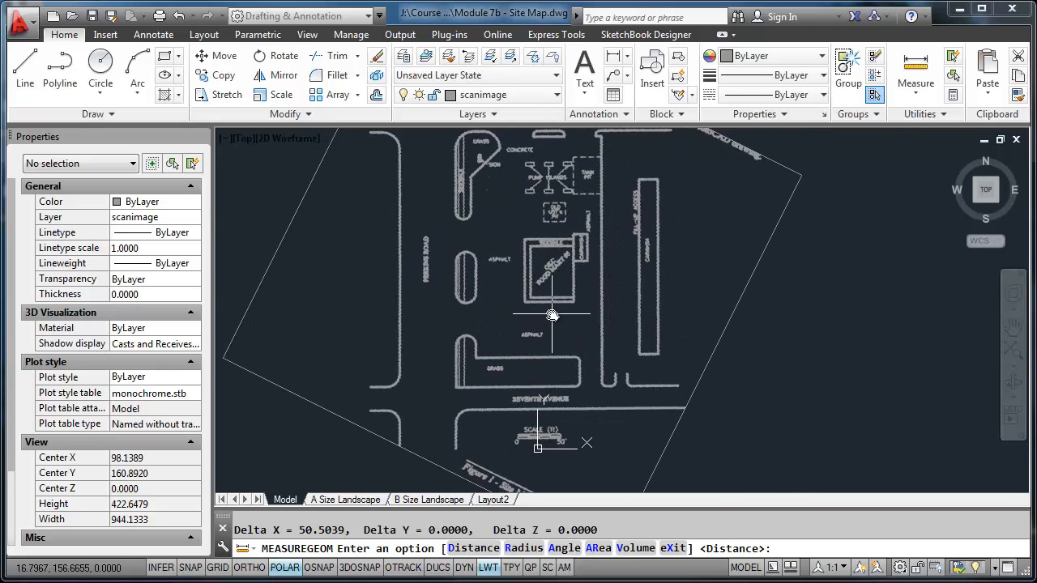
middle_drag(547, 259, 537, 302)
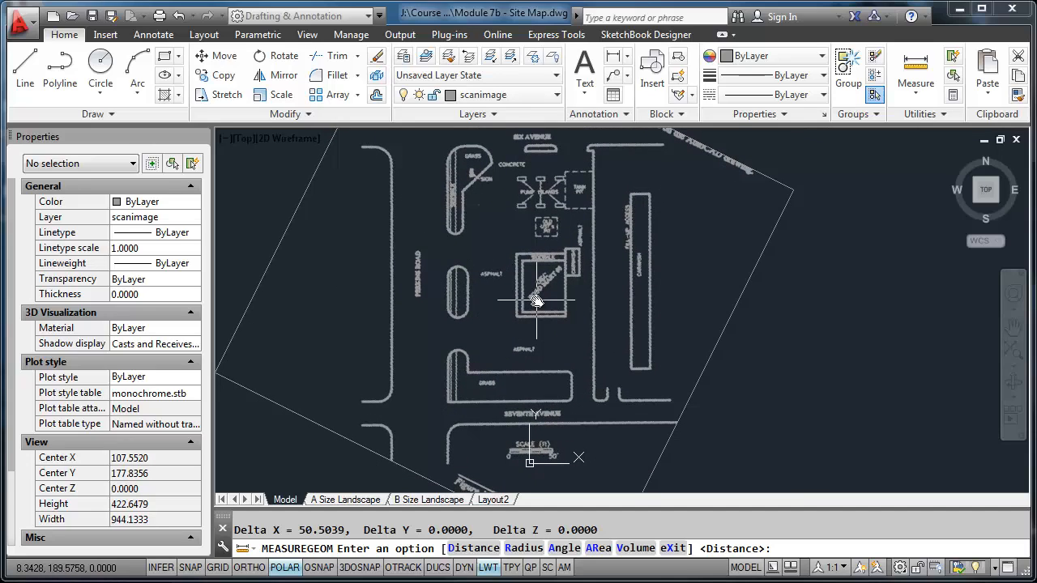